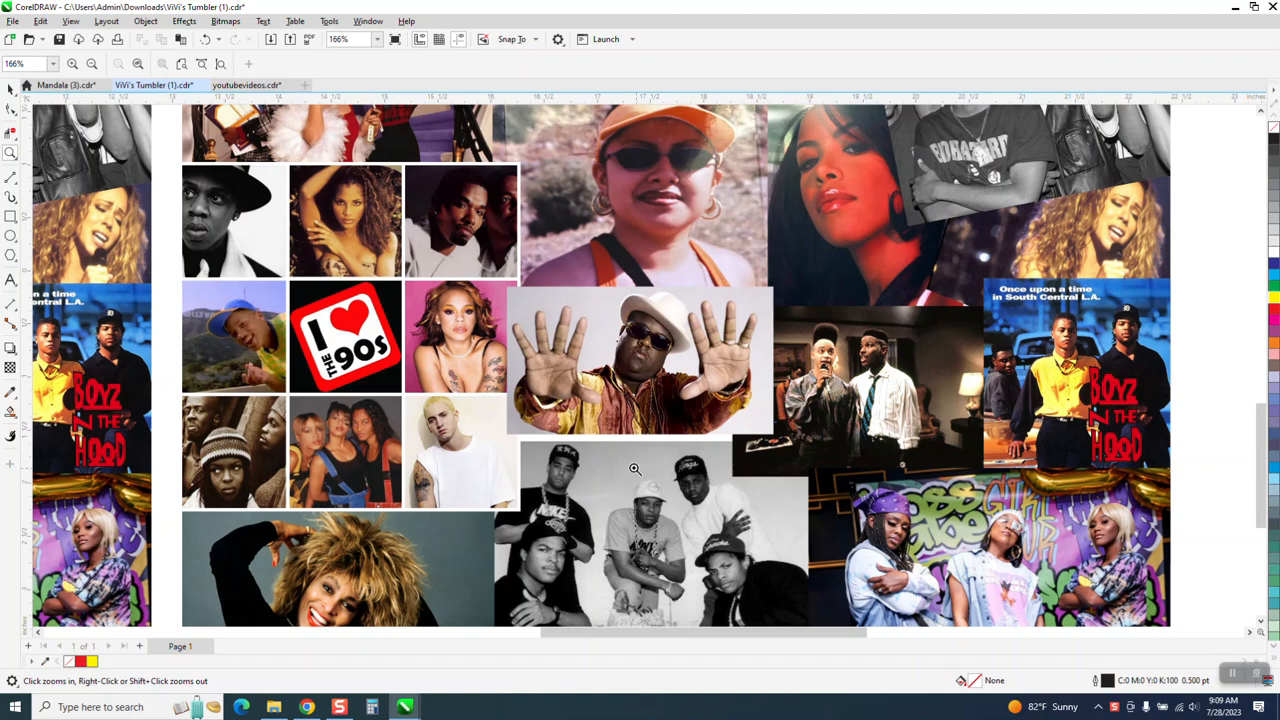
Place the empty square outline over the upper-left photo of the separate nine-photo collage
{"action": "scroll", "coordinate": [362, 217], "scroll_direction": "down", "scroll_amount": 4}
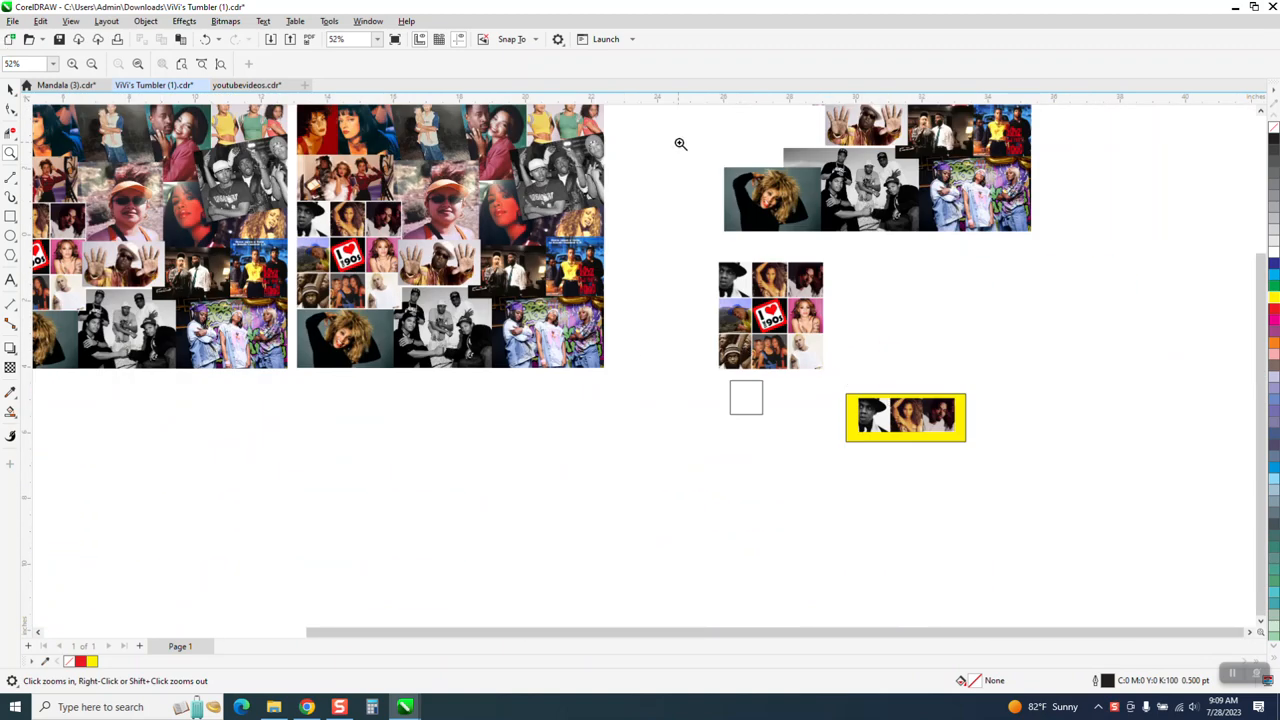
{"action": "left_click_drag", "start_coordinate": [702, 258], "coordinate": [895, 390]}
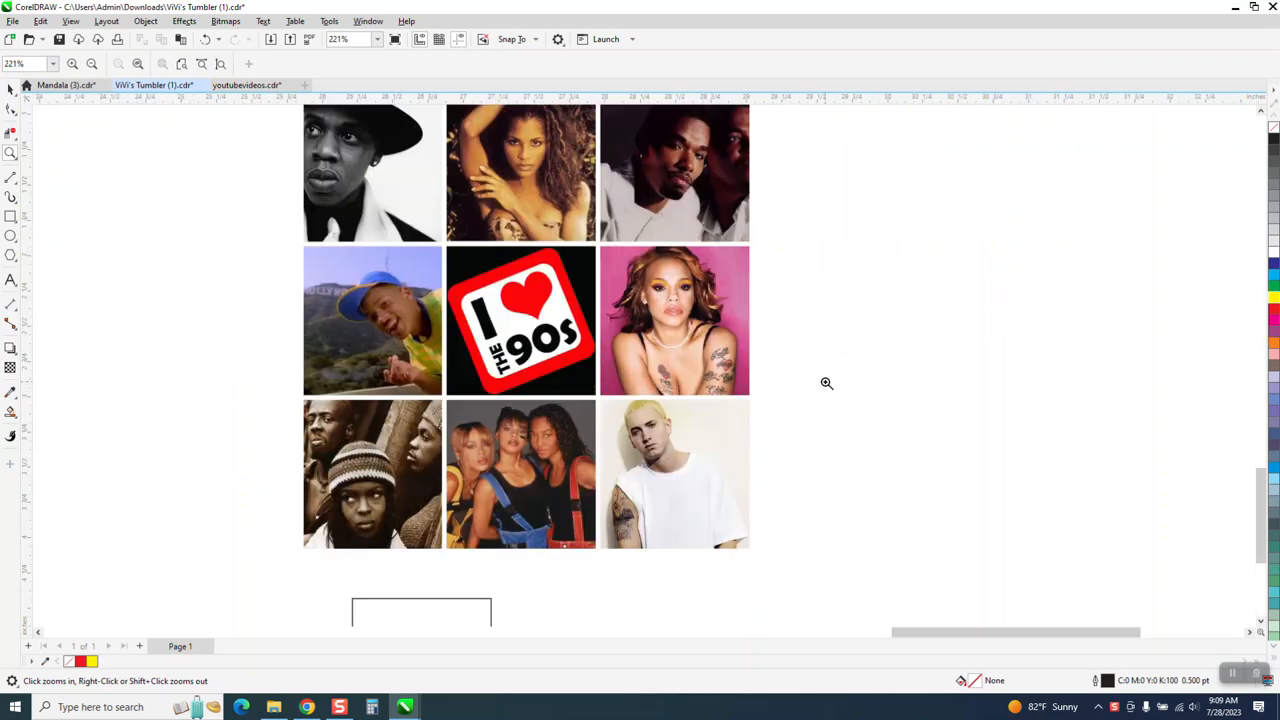
{"action": "scroll", "coordinate": [571, 322], "scroll_direction": "down", "scroll_amount": 2}
{"action": "left_click", "coordinate": [8, 90]}
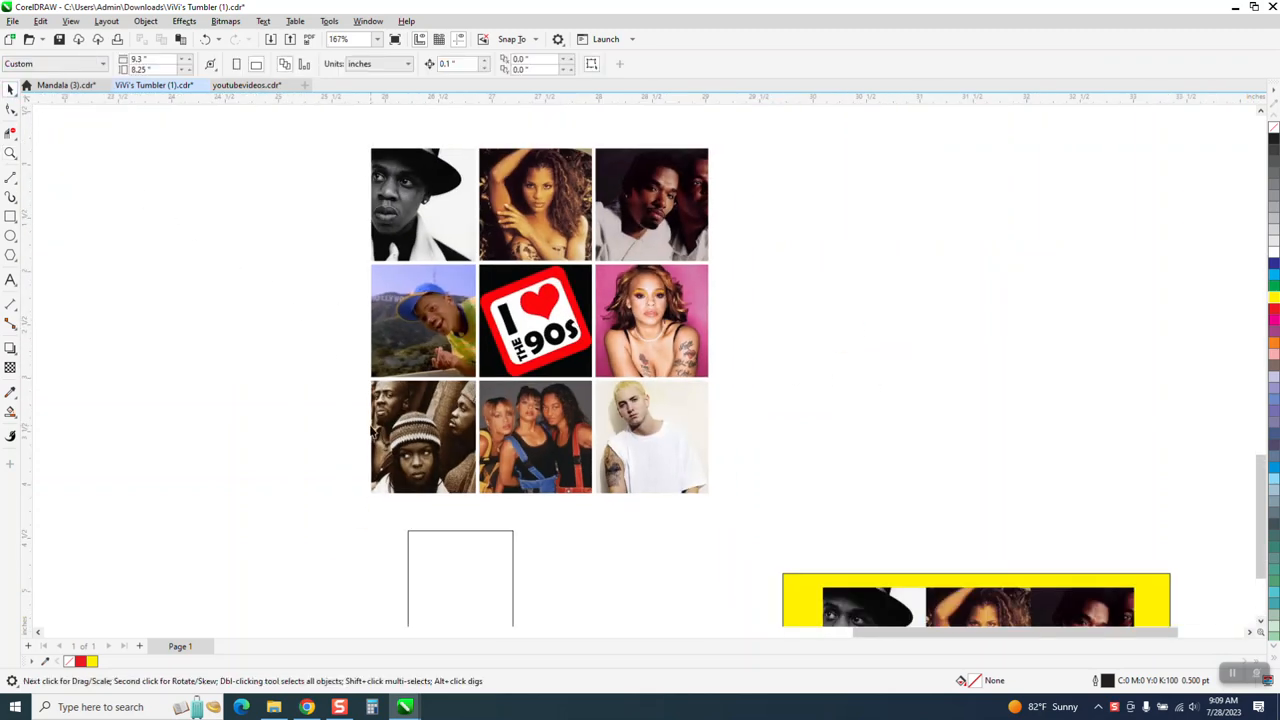
{"action": "left_click", "coordinate": [475, 571]}
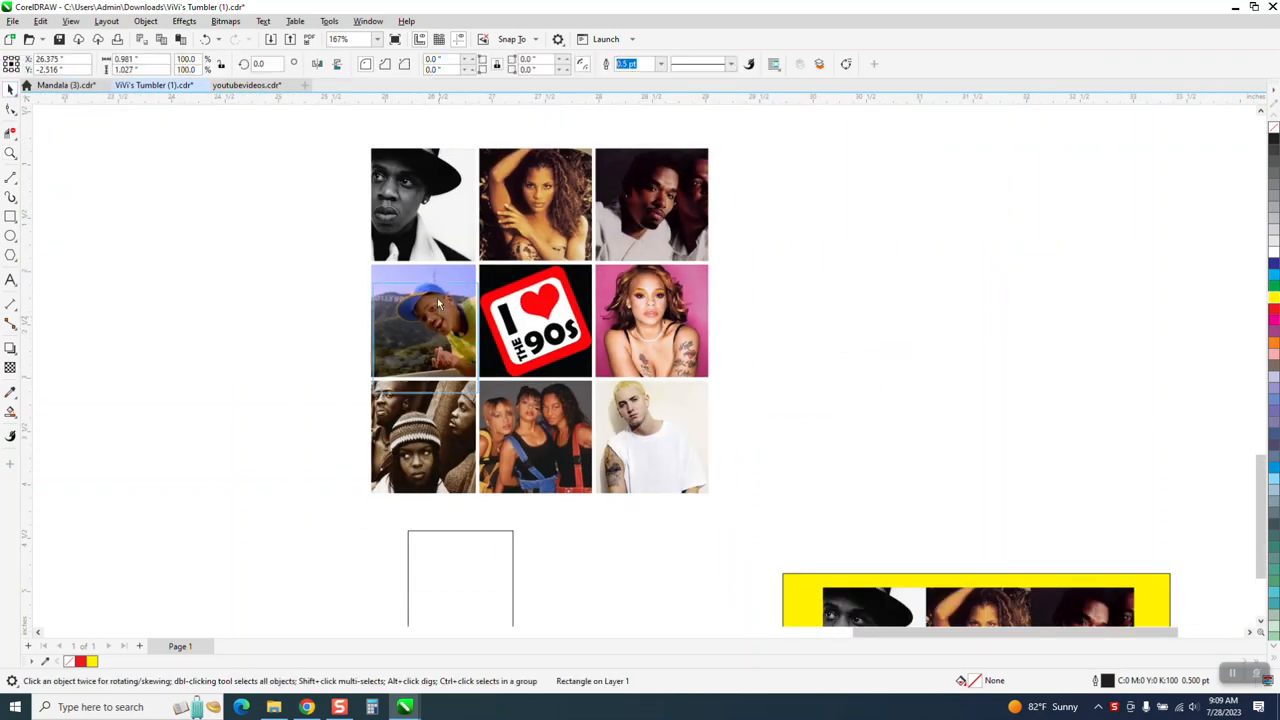
{"action": "left_click", "coordinate": [438, 188]}
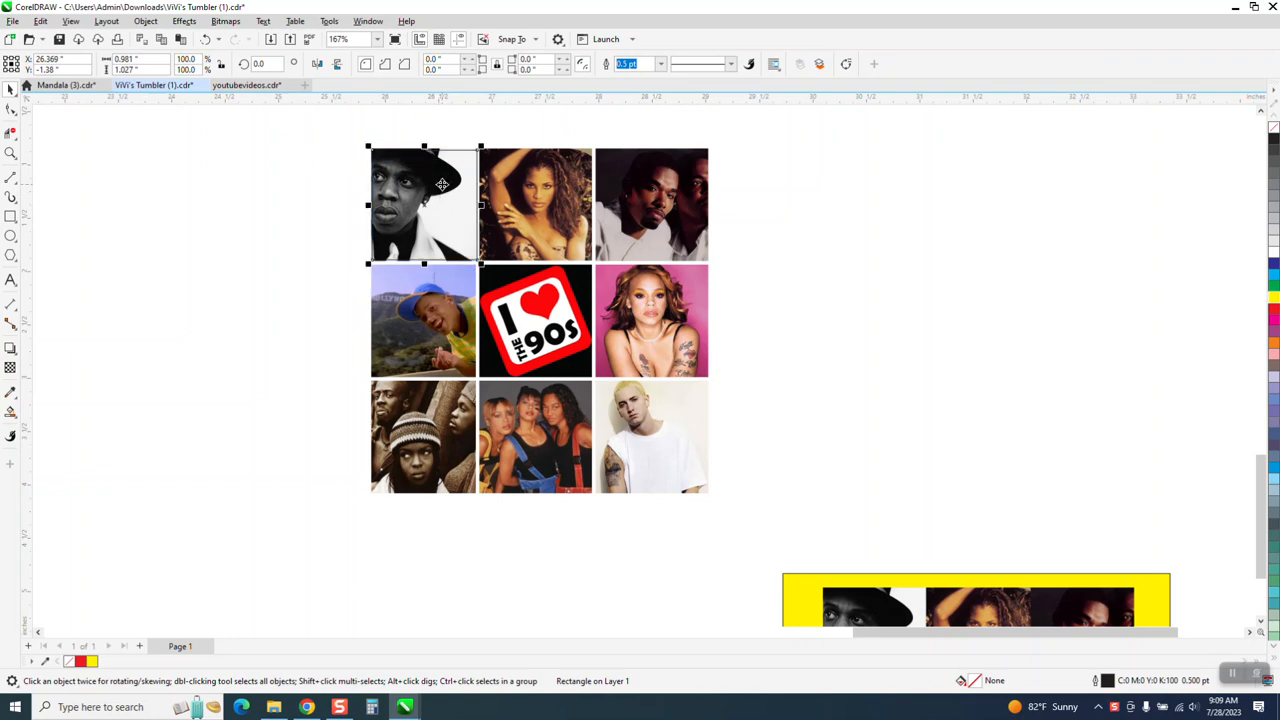
Intersect the square with the collage and set the square and the cropped hat portrait apart on the blank area beside it
{"action": "scroll", "coordinate": [441, 184], "scroll_direction": "down", "scroll_amount": 1}
{"action": "left_click_drag", "start_coordinate": [354, 134], "coordinate": [689, 436]}
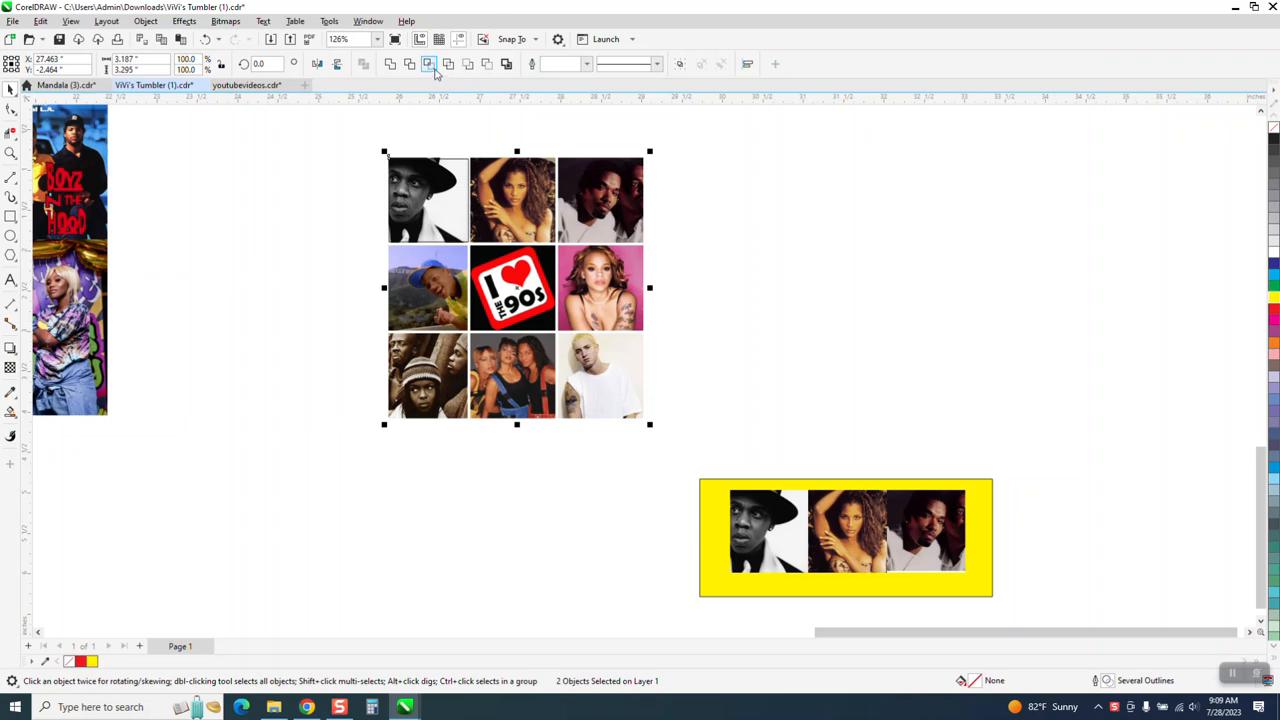
{"action": "left_click", "coordinate": [431, 68]}
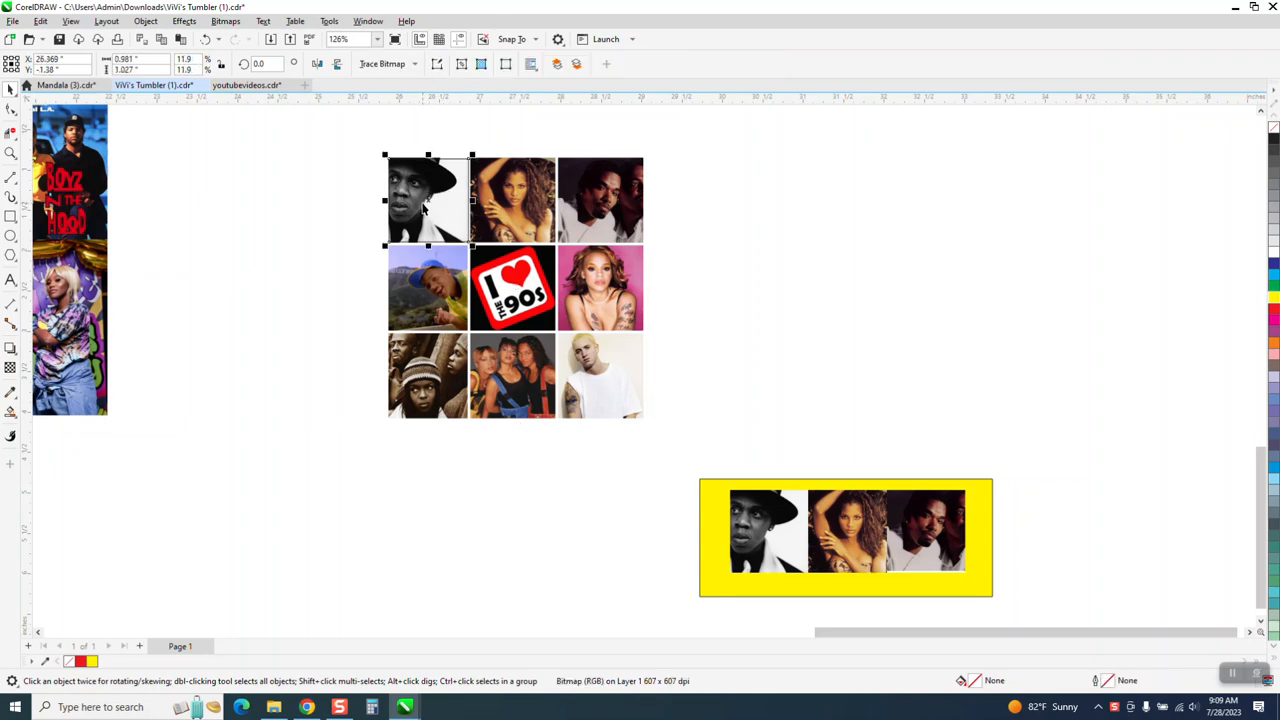
{"action": "left_click_drag", "start_coordinate": [422, 205], "coordinate": [760, 210]}
{"action": "left_click_drag", "start_coordinate": [415, 200], "coordinate": [848, 198]}
Place the square over the collage's upper-middle photo and intersect the two to make a cropped copy
{"action": "left_click", "coordinate": [500, 195]}
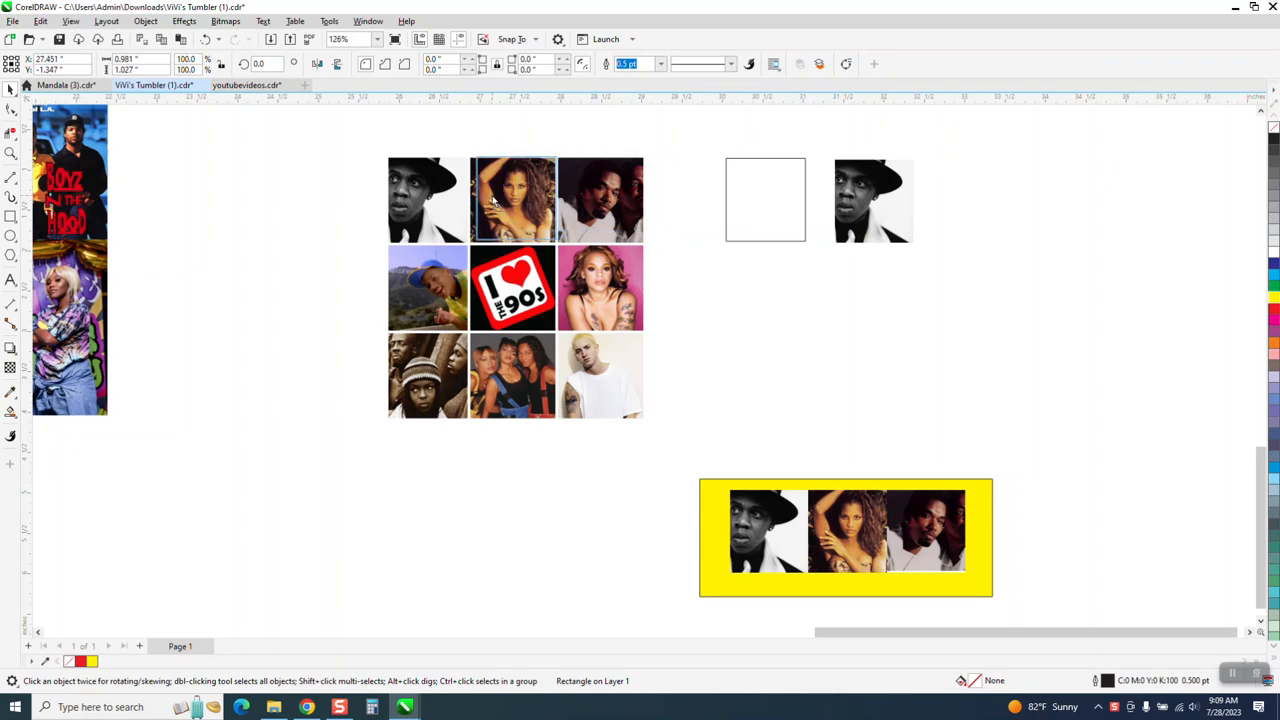
{"action": "left_click_drag", "start_coordinate": [489, 196], "coordinate": [489, 197]}
{"action": "left_click_drag", "start_coordinate": [368, 131], "coordinate": [672, 431]}
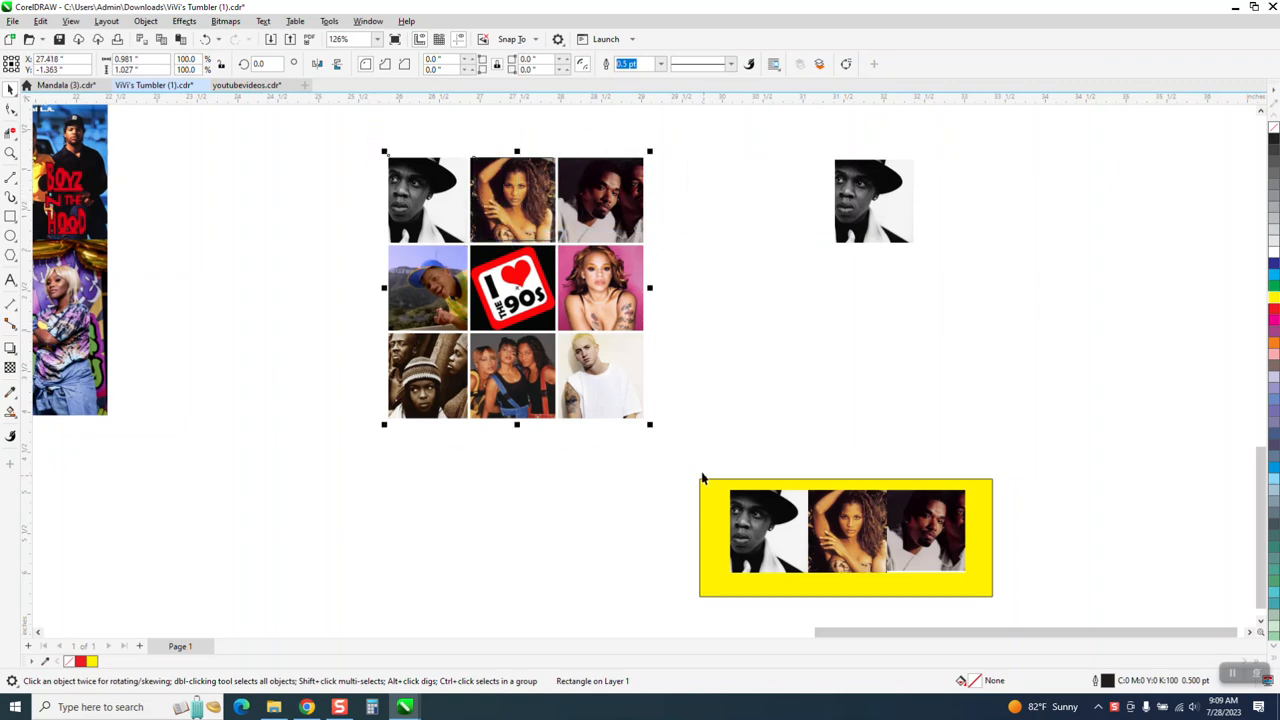
{"action": "left_click", "coordinate": [429, 65]}
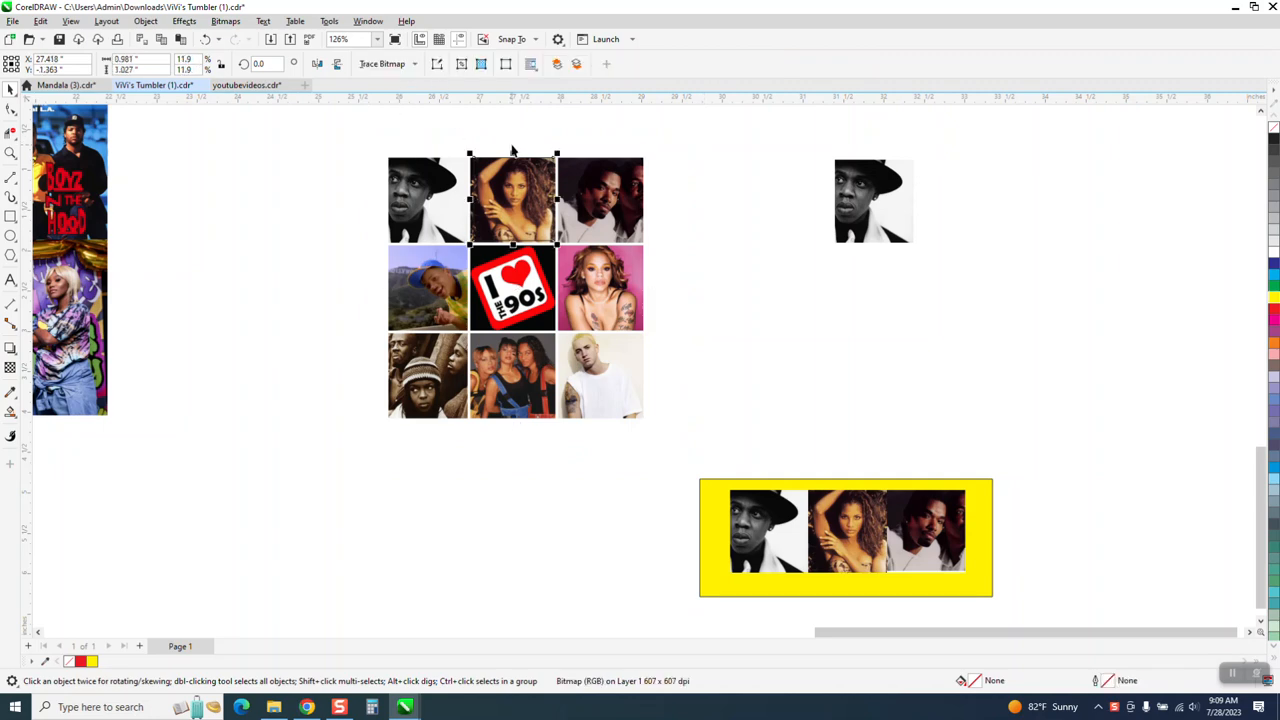
Move the square out of the way and place the cropped upper-middle photo directly beside the cropped hat portrait
{"action": "left_click_drag", "start_coordinate": [512, 210], "coordinate": [951, 205]}
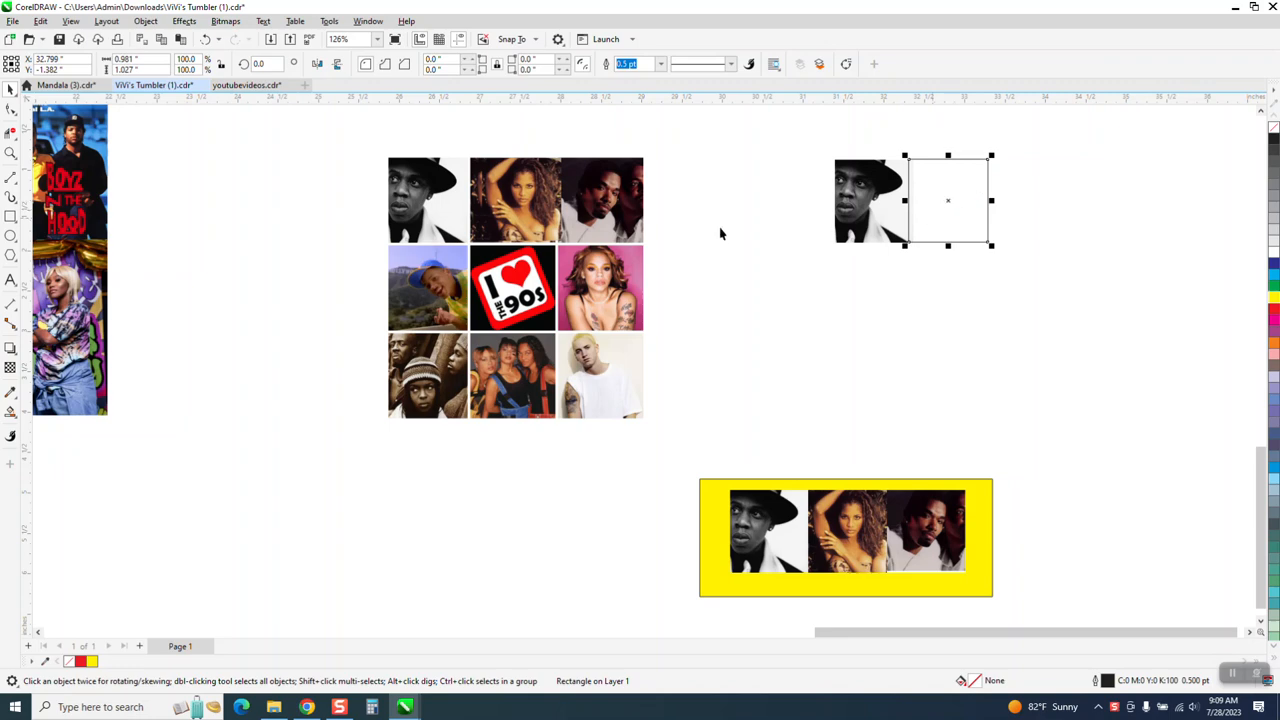
{"action": "left_click_drag", "start_coordinate": [530, 203], "coordinate": [954, 307]}
{"action": "left_click_drag", "start_coordinate": [948, 201], "coordinate": [834, 361]}
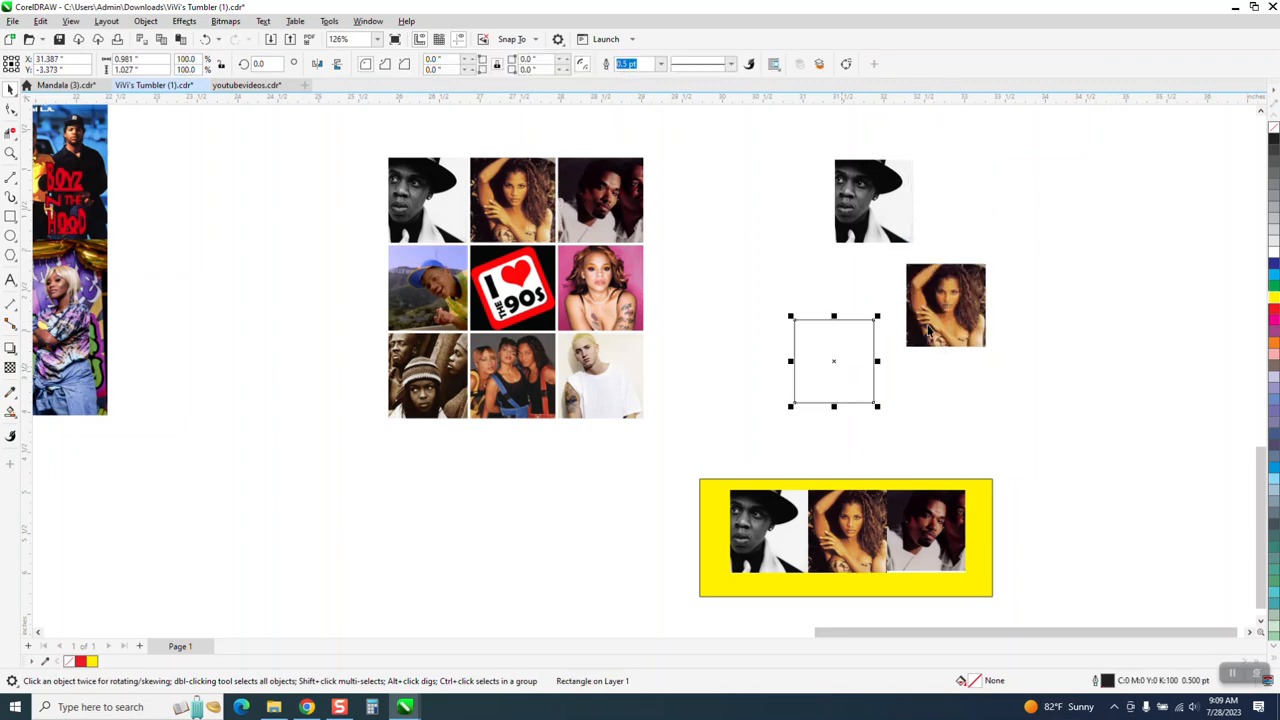
{"action": "left_click_drag", "start_coordinate": [938, 308], "coordinate": [942, 214]}
Crop a copy of the collage's upper-right photo by intersecting it with the square, and add it to the end of the row
{"action": "left_click_drag", "start_coordinate": [861, 362], "coordinate": [623, 202]}
{"action": "left_click_drag", "start_coordinate": [343, 136], "coordinate": [719, 432]}
{"action": "left_click", "coordinate": [429, 66]}
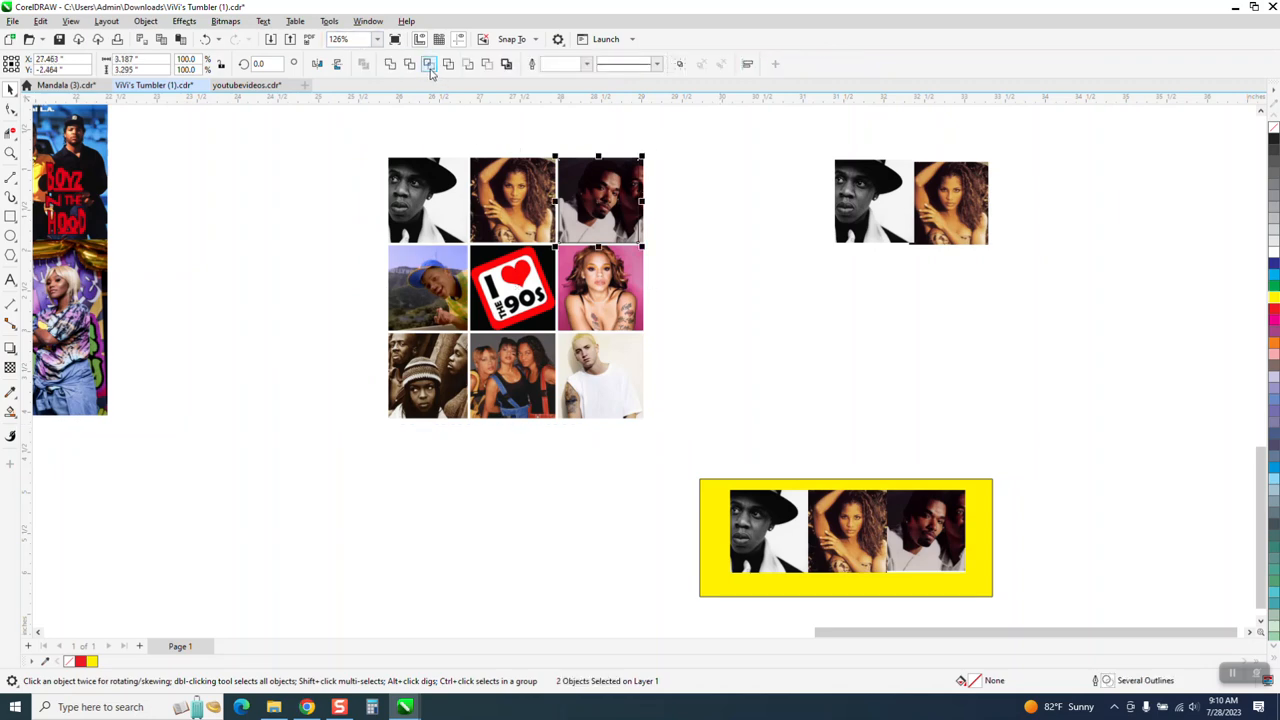
{"action": "left_click_drag", "start_coordinate": [612, 214], "coordinate": [1022, 212]}
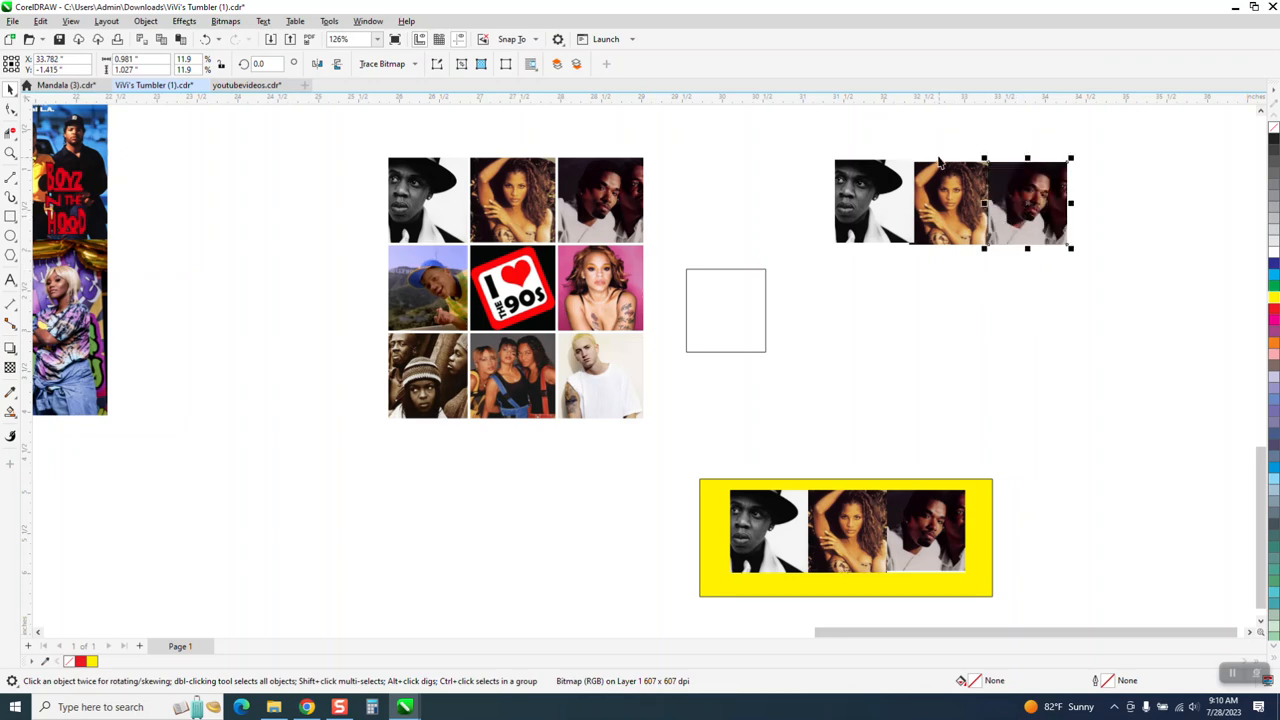
Move the cropped hat portrait to the other end of the row and place the yellow rectangle behind the three photos
{"action": "left_click_drag", "start_coordinate": [885, 205], "coordinate": [1113, 201]}
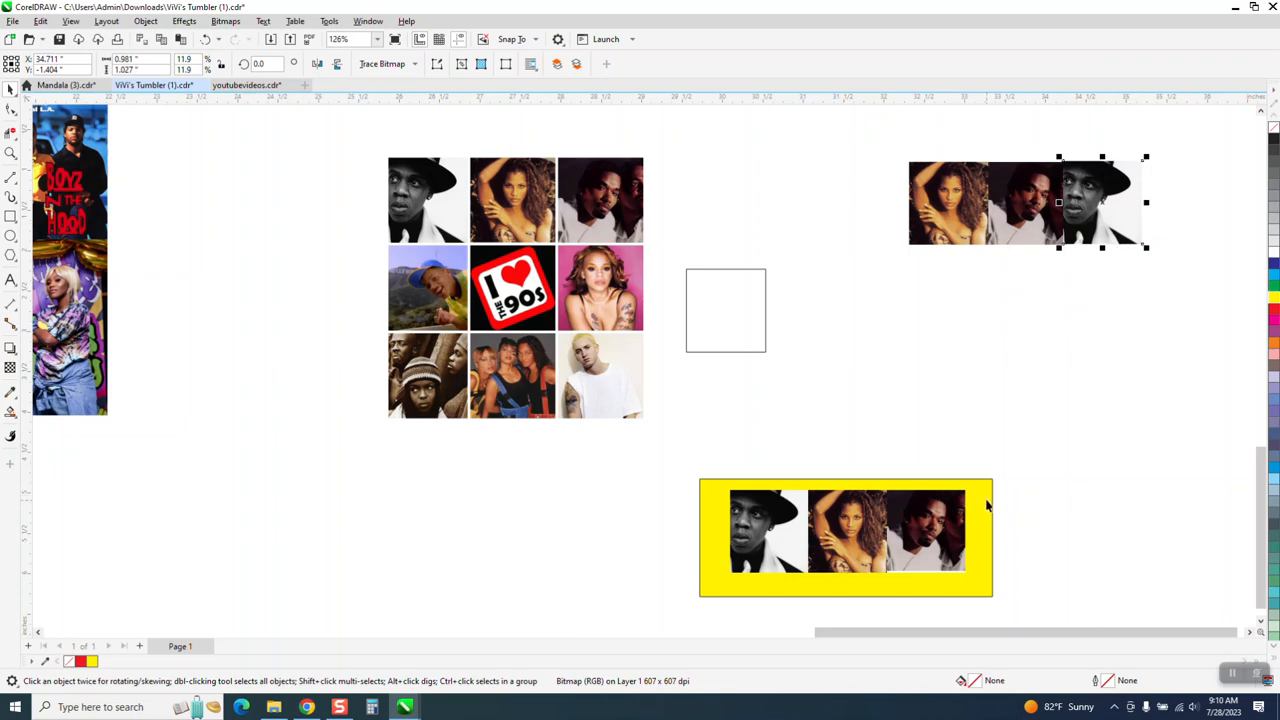
{"action": "left_click_drag", "start_coordinate": [986, 505], "coordinate": [1155, 168]}
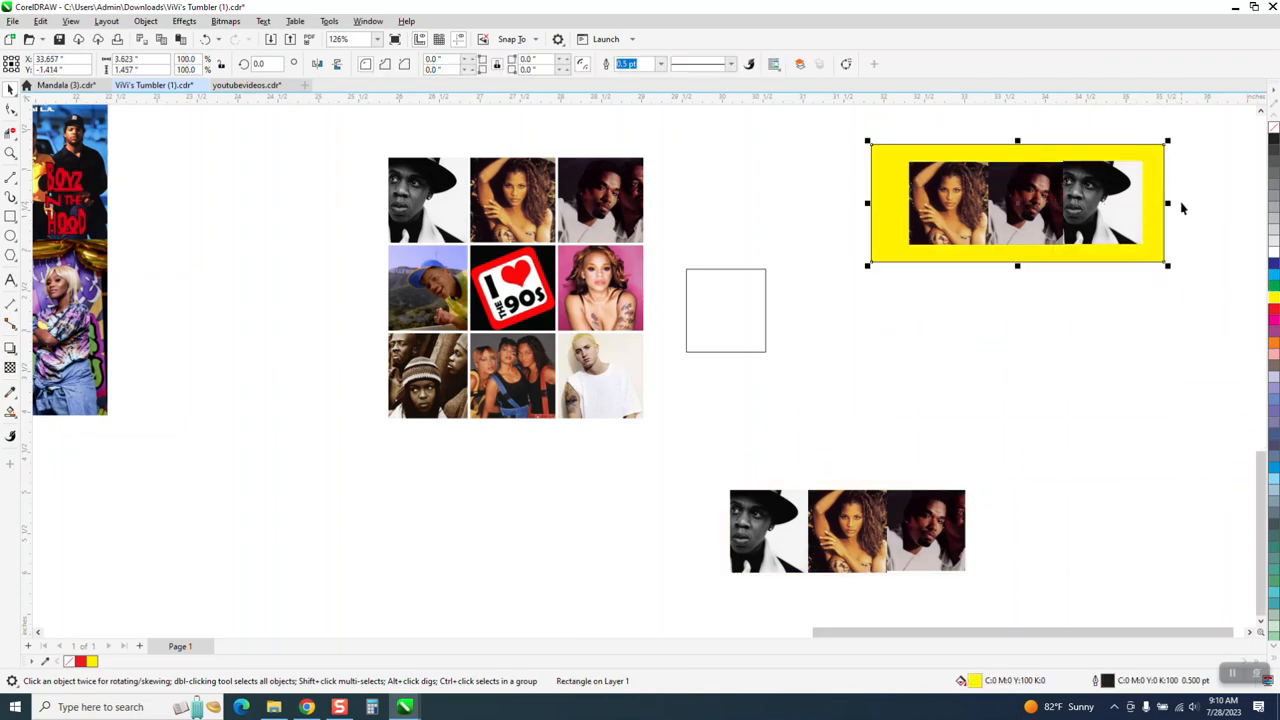
Try to PowerClip the whole collage into the empty square placed beside it
{"action": "left_click", "coordinate": [740, 324]}
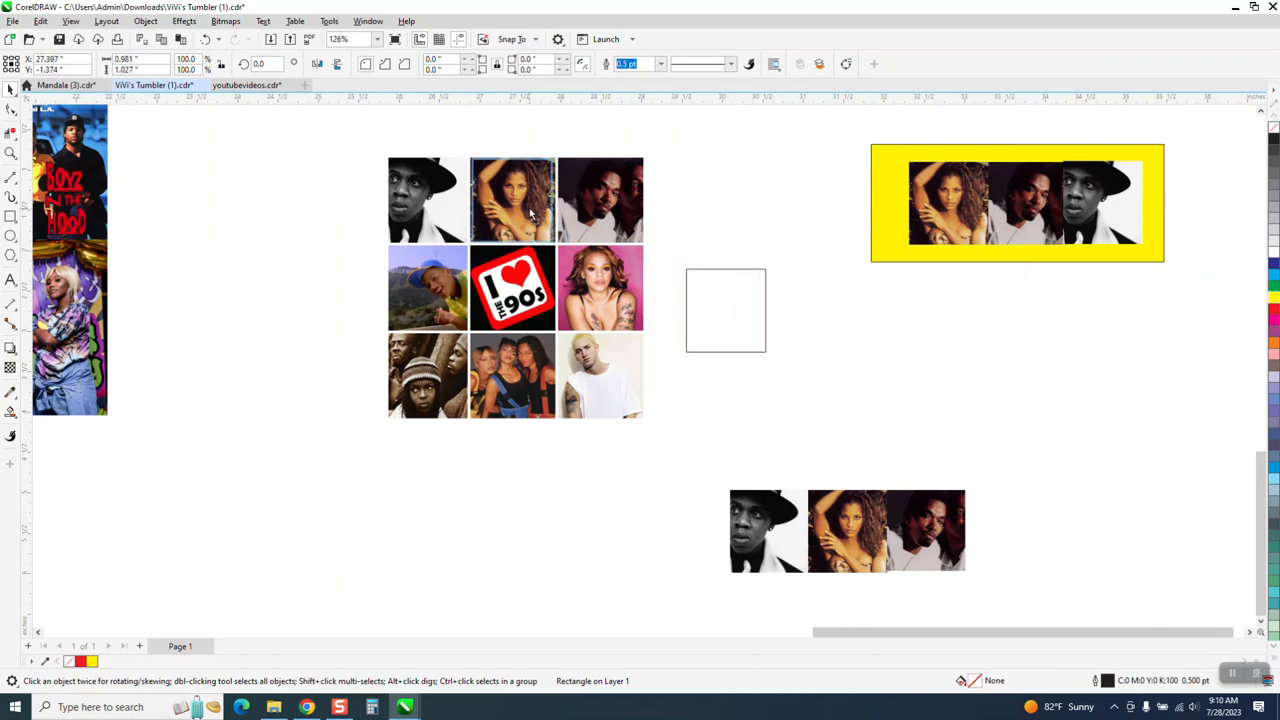
{"action": "left_click_drag", "start_coordinate": [533, 213], "coordinate": [735, 246]}
{"action": "left_click", "coordinate": [475, 224]}
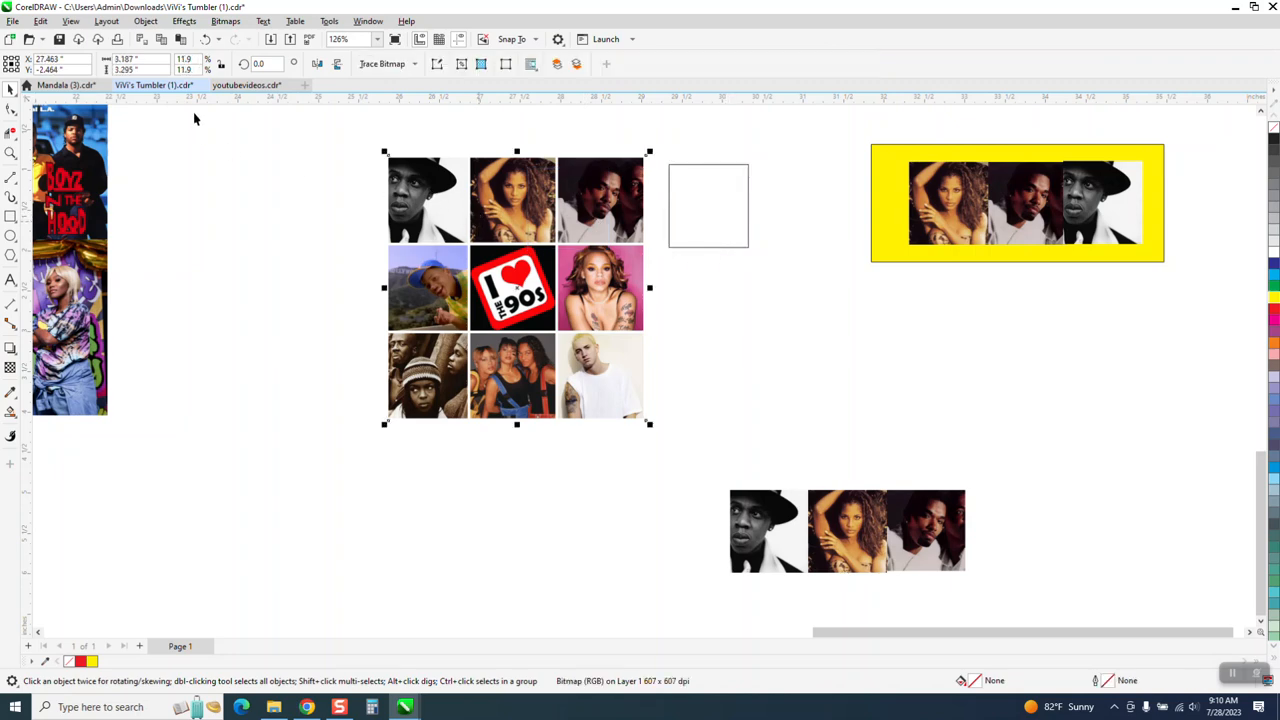
{"action": "left_click", "coordinate": [145, 21]}
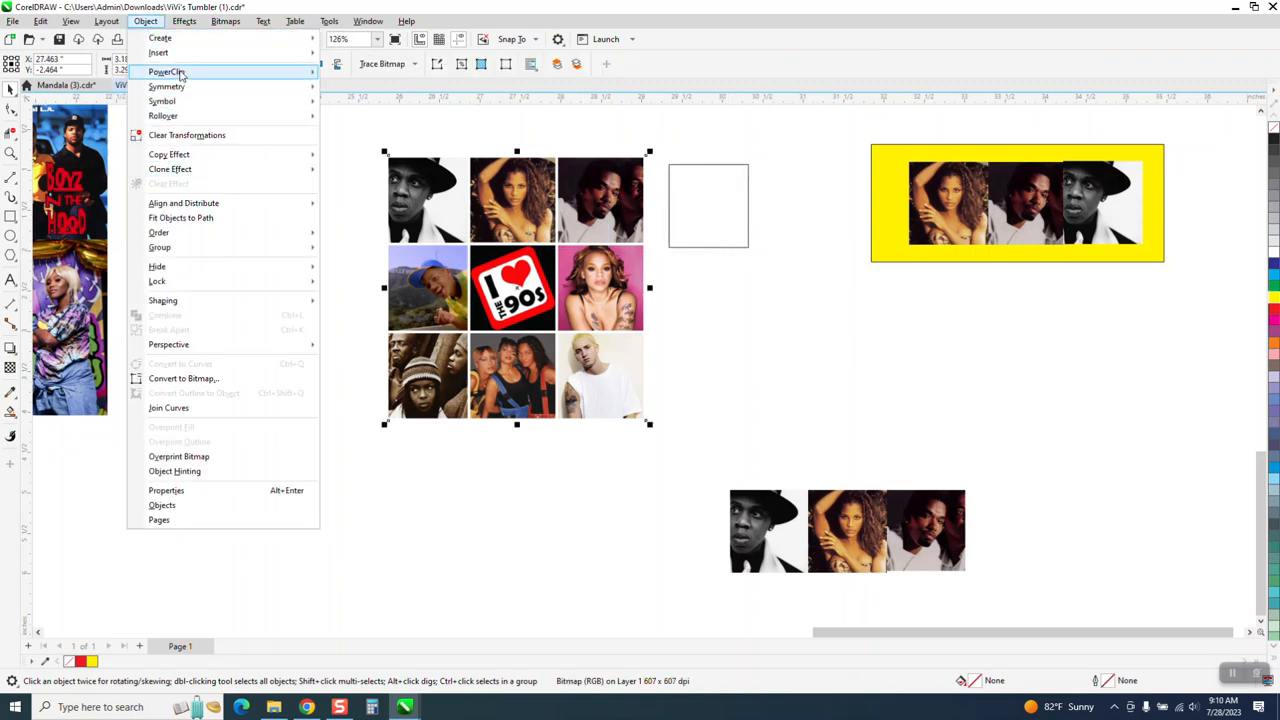
{"action": "mouse_move", "coordinate": [171, 71]}
{"action": "left_click", "coordinate": [348, 75]}
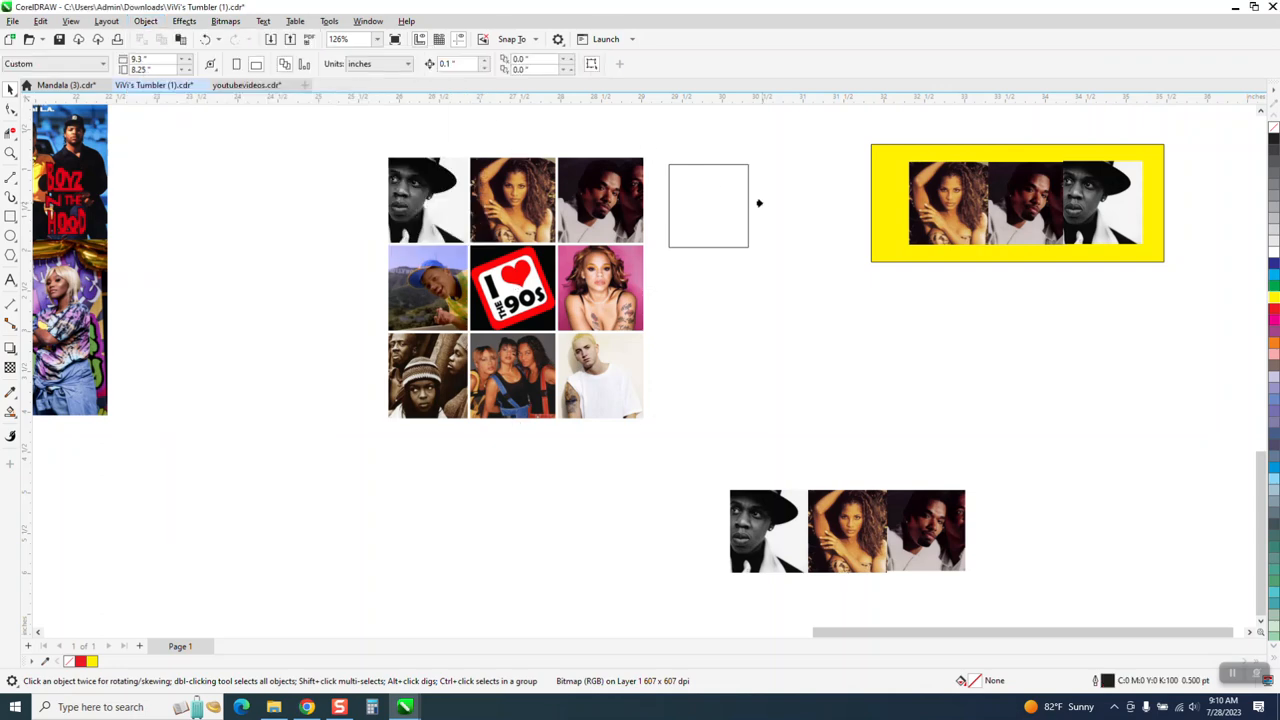
{"action": "left_click", "coordinate": [693, 219]}
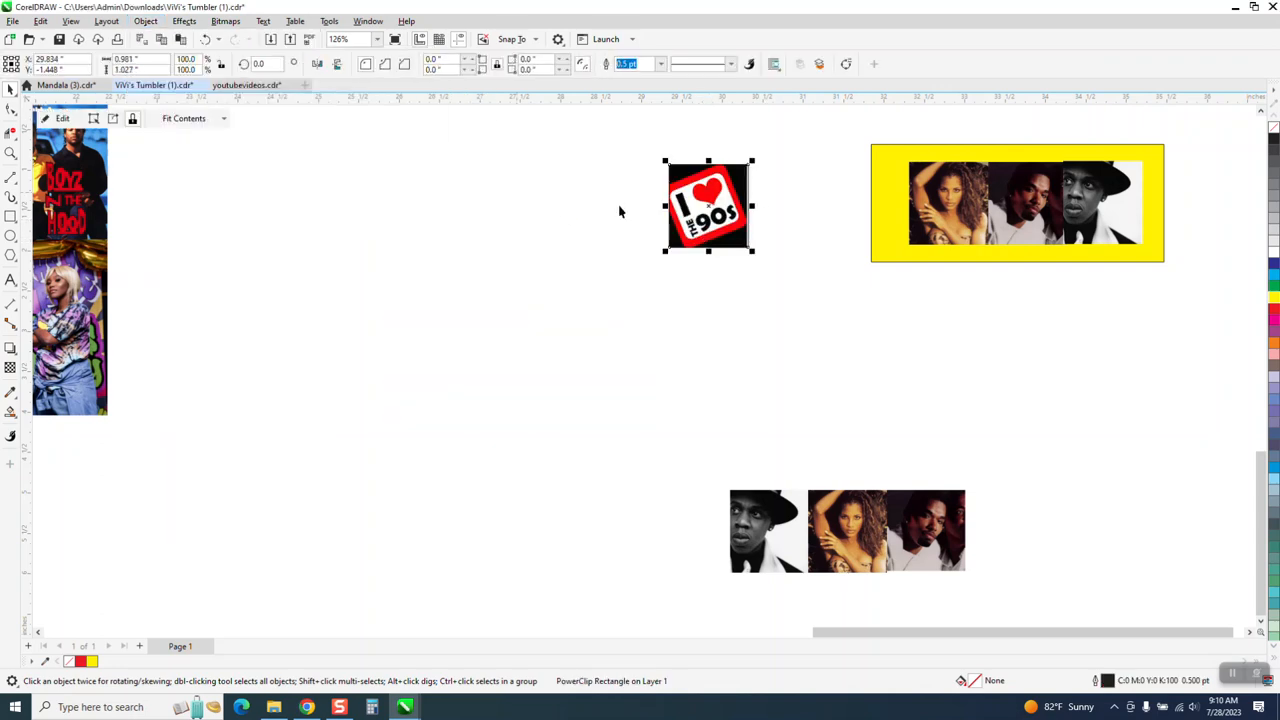
Open the PowerClip contents for editing, and undo the PowerClip to restore the collage and empty square
{"action": "left_click", "coordinate": [62, 118]}
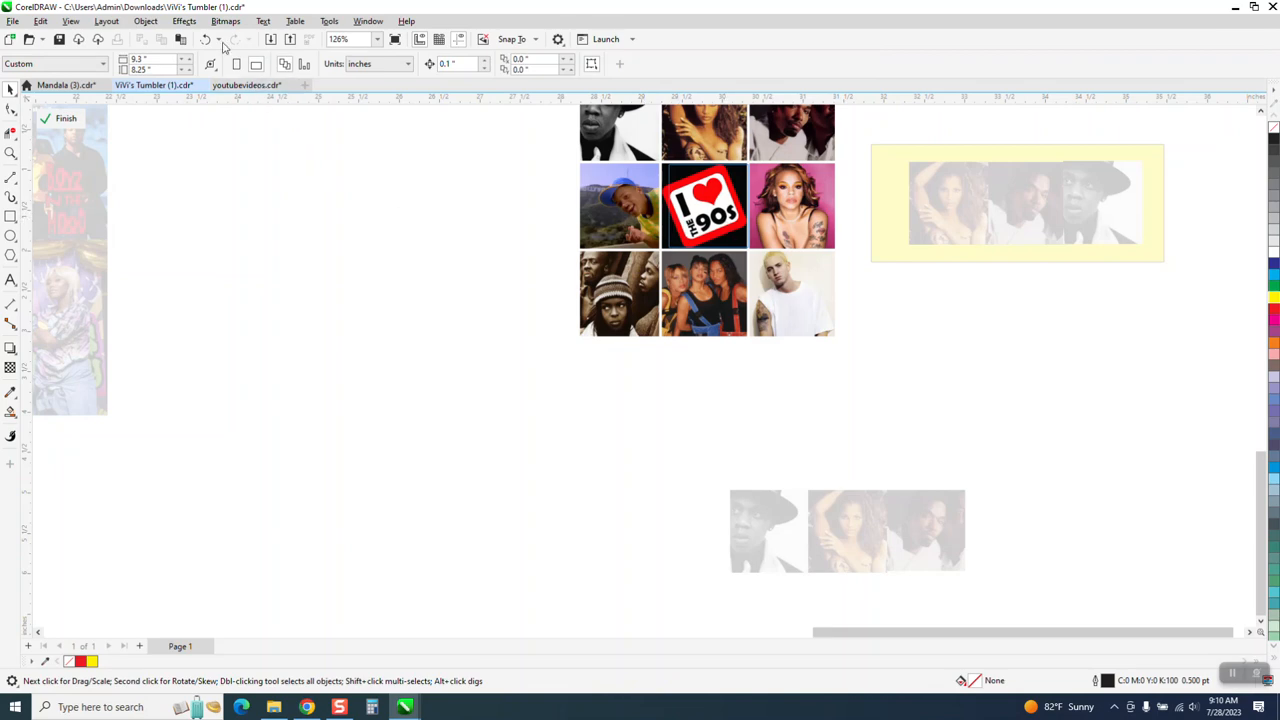
{"action": "left_click", "coordinate": [208, 40]}
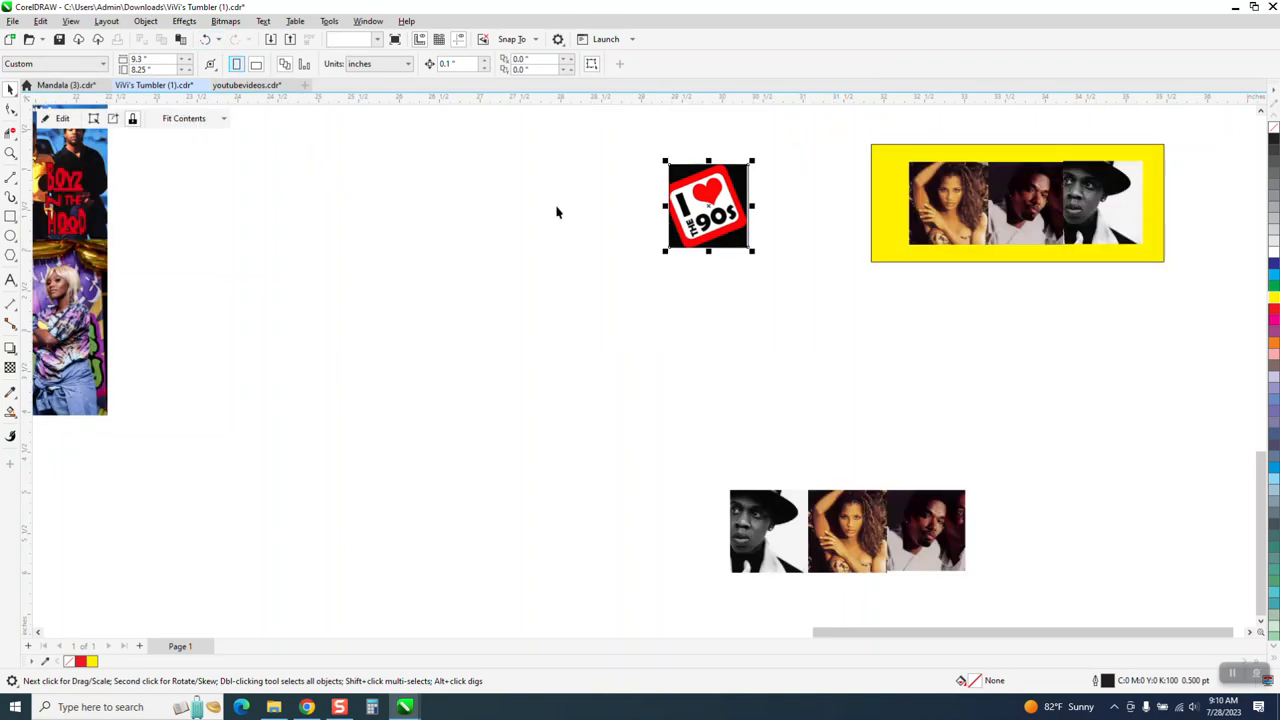
{"action": "left_click", "coordinate": [206, 40]}
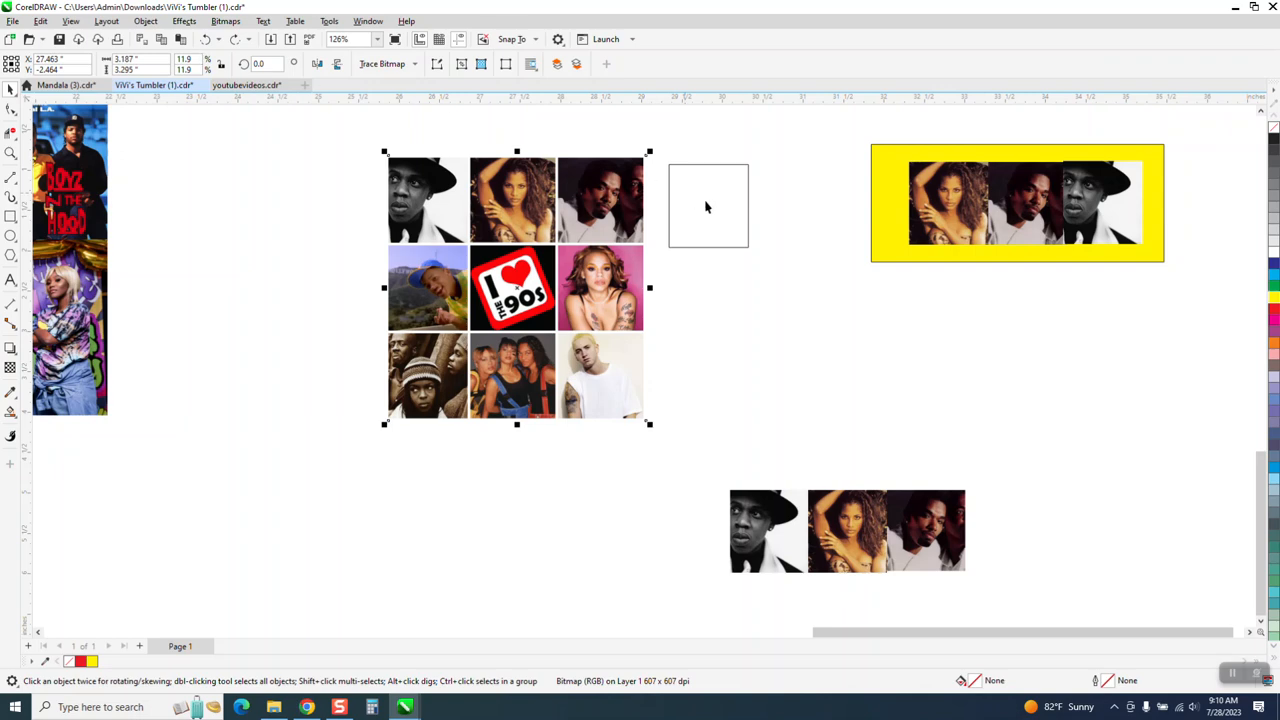
Fit the empty square over the "I Love the 90s" tile, with a red outline and a width of about 1.031 inches
{"action": "left_click_drag", "start_coordinate": [705, 207], "coordinate": [515, 288]}
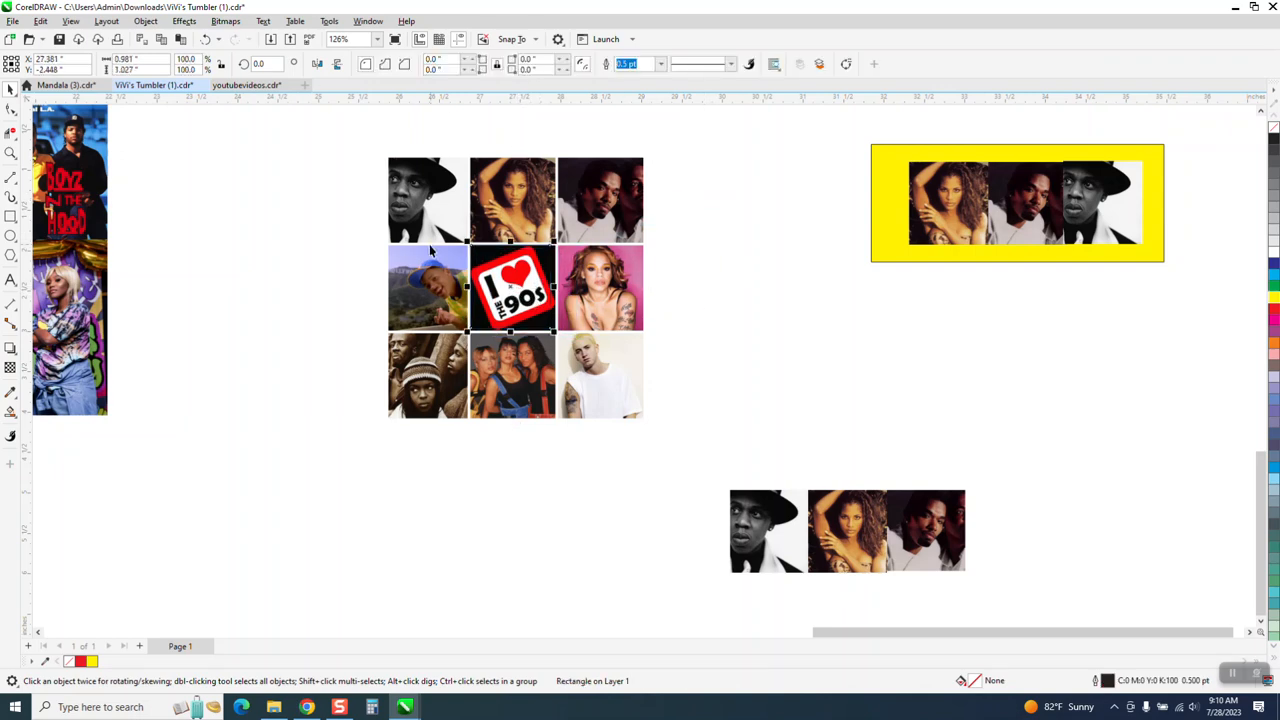
{"action": "left_click", "coordinate": [10, 153]}
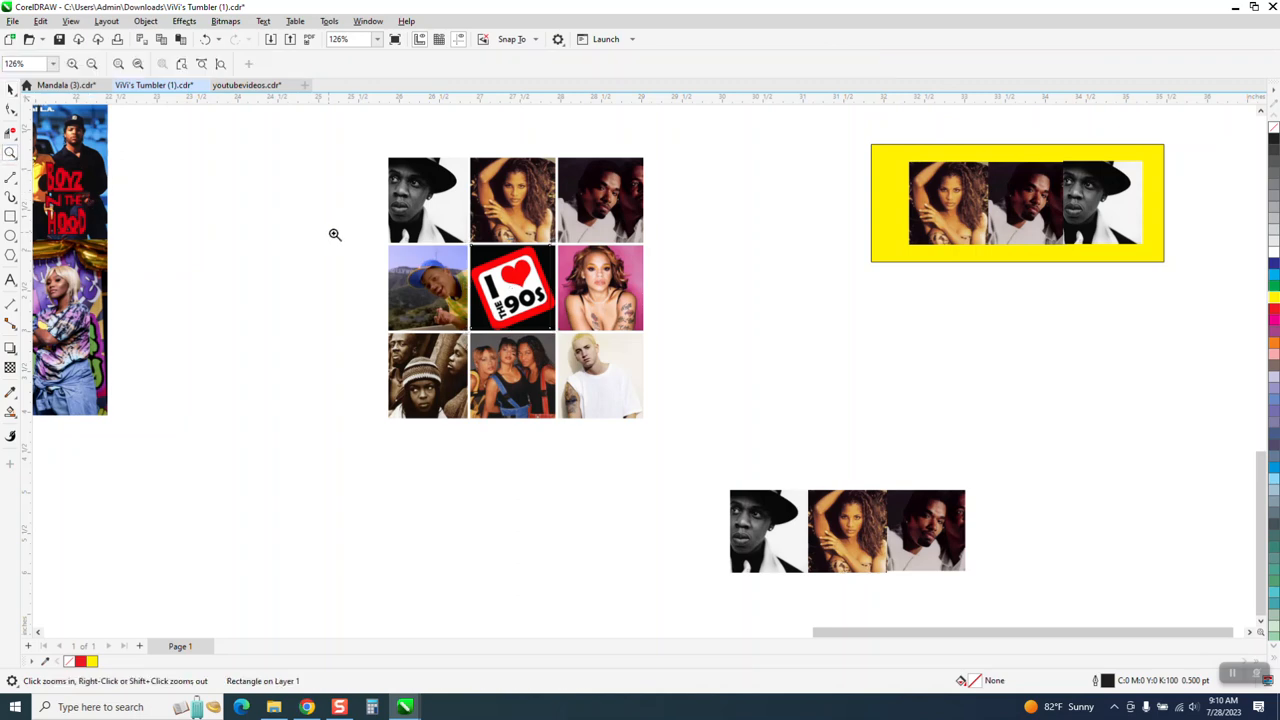
{"action": "left_click_drag", "start_coordinate": [415, 226], "coordinate": [633, 328]}
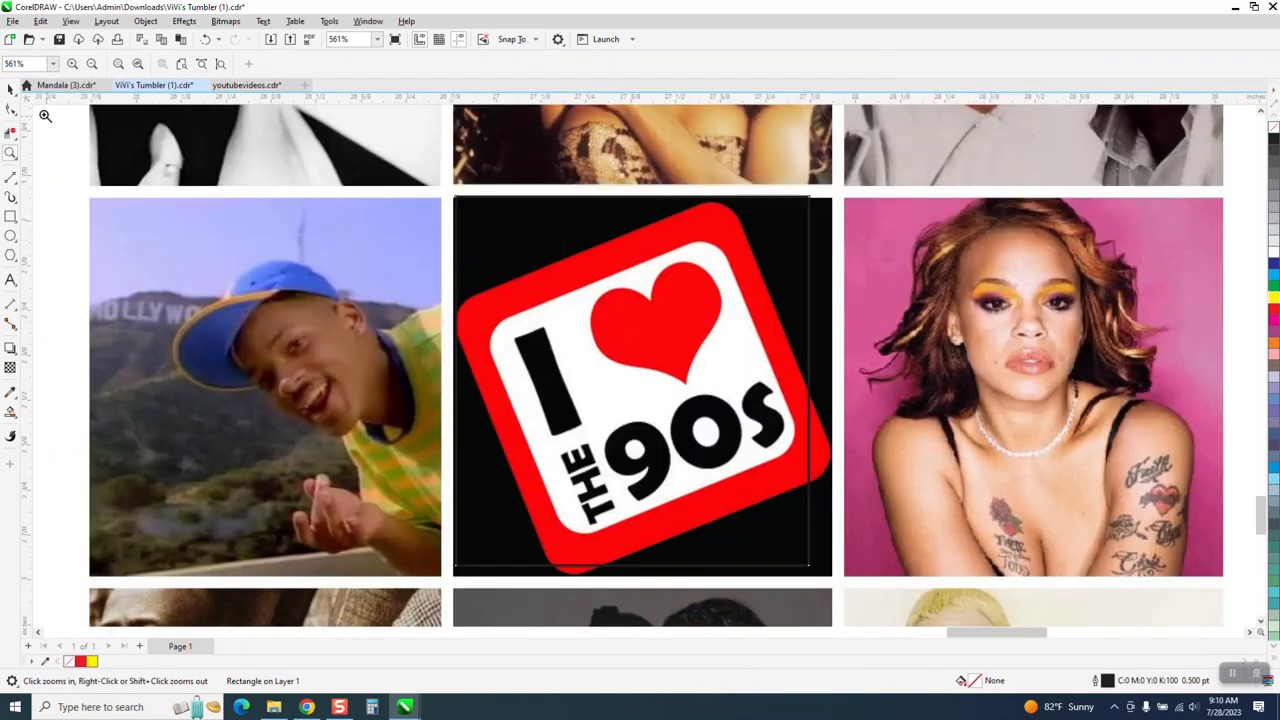
{"action": "left_click", "coordinate": [10, 88]}
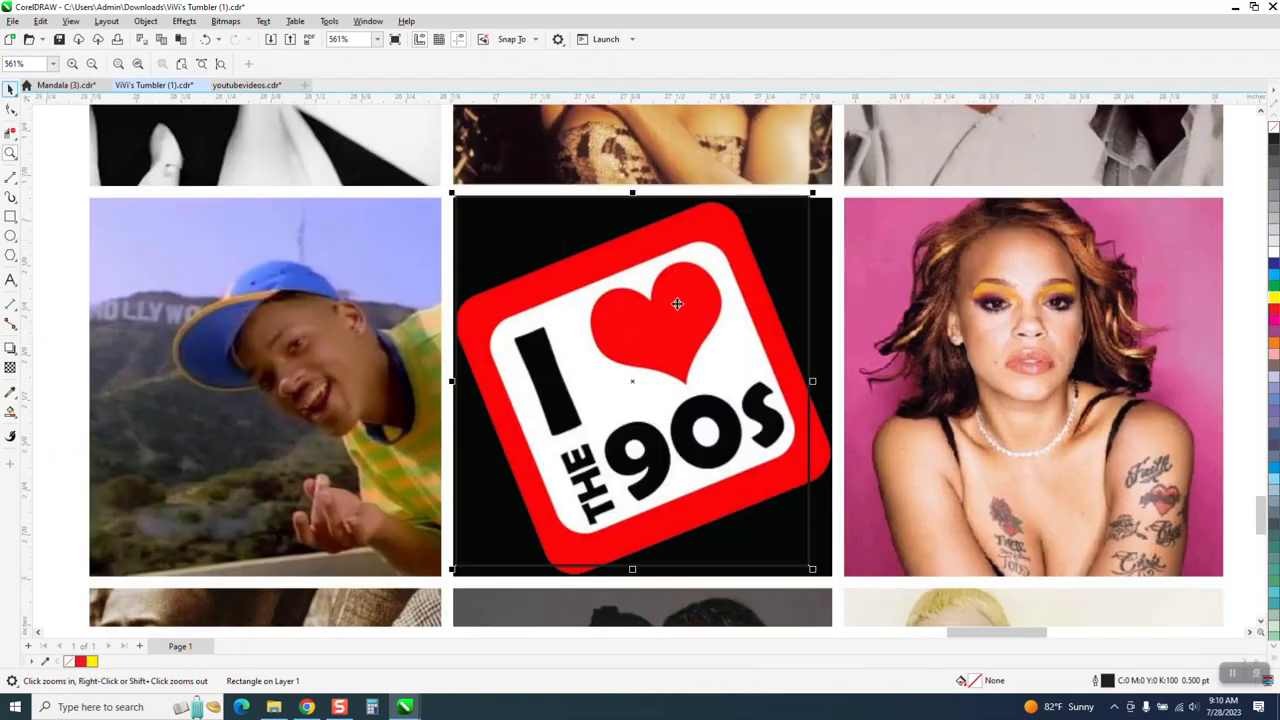
{"action": "right_click", "coordinate": [1273, 313]}
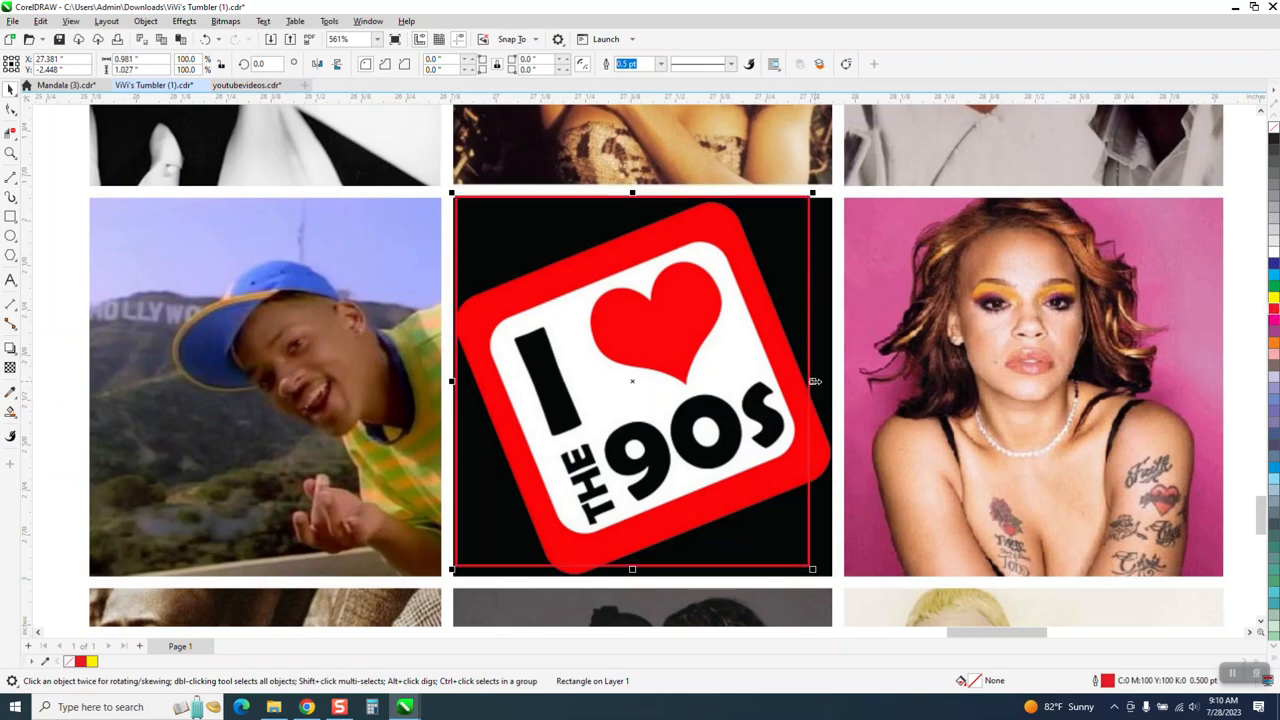
{"action": "left_click_drag", "start_coordinate": [815, 381], "coordinate": [832, 383]}
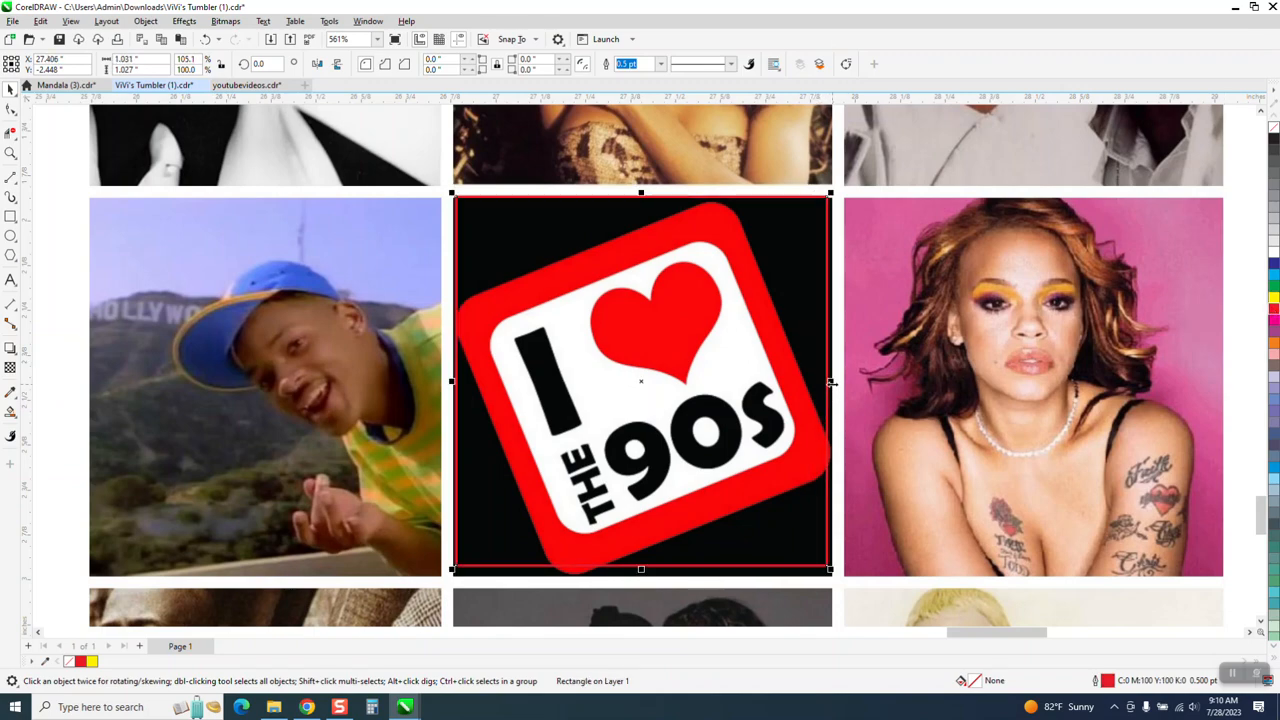
Intersect the red square with the collage and place the cropped "I Love the 90s" tile below the first photo on the yellow rectangle
{"action": "scroll", "coordinate": [830, 382], "scroll_direction": "down", "scroll_amount": 4}
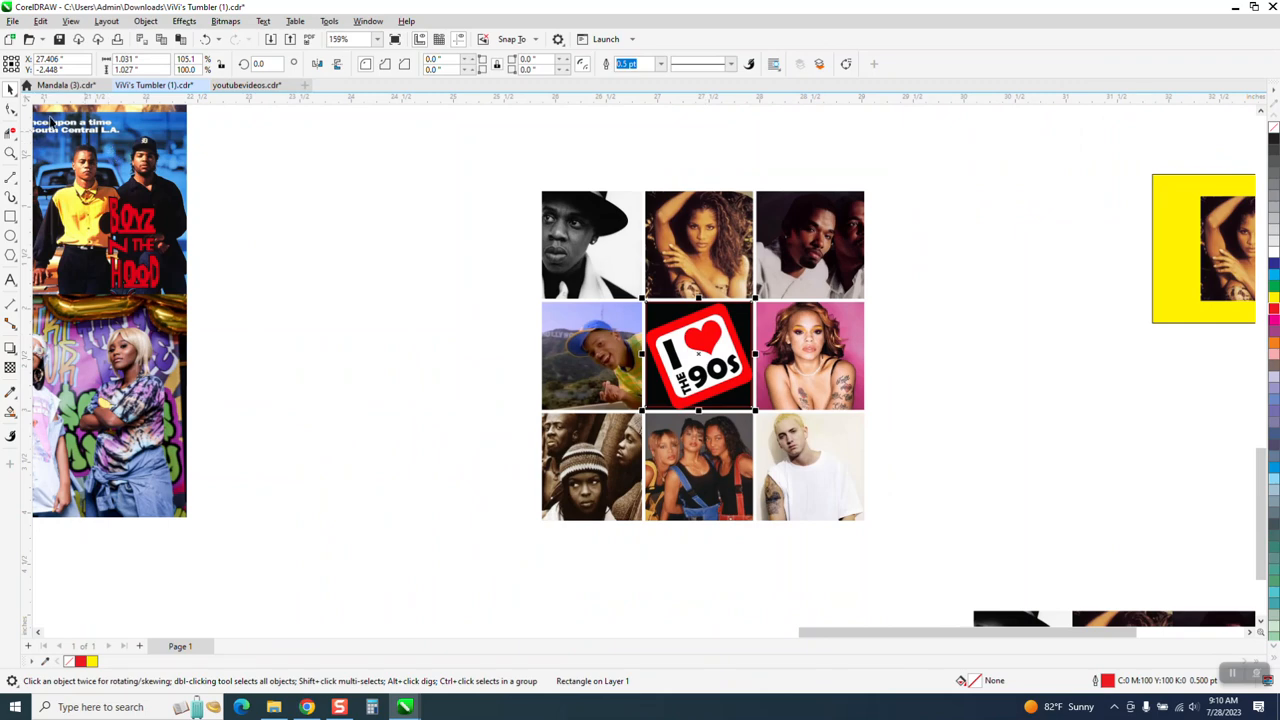
{"action": "left_click_drag", "start_coordinate": [521, 157], "coordinate": [914, 556]}
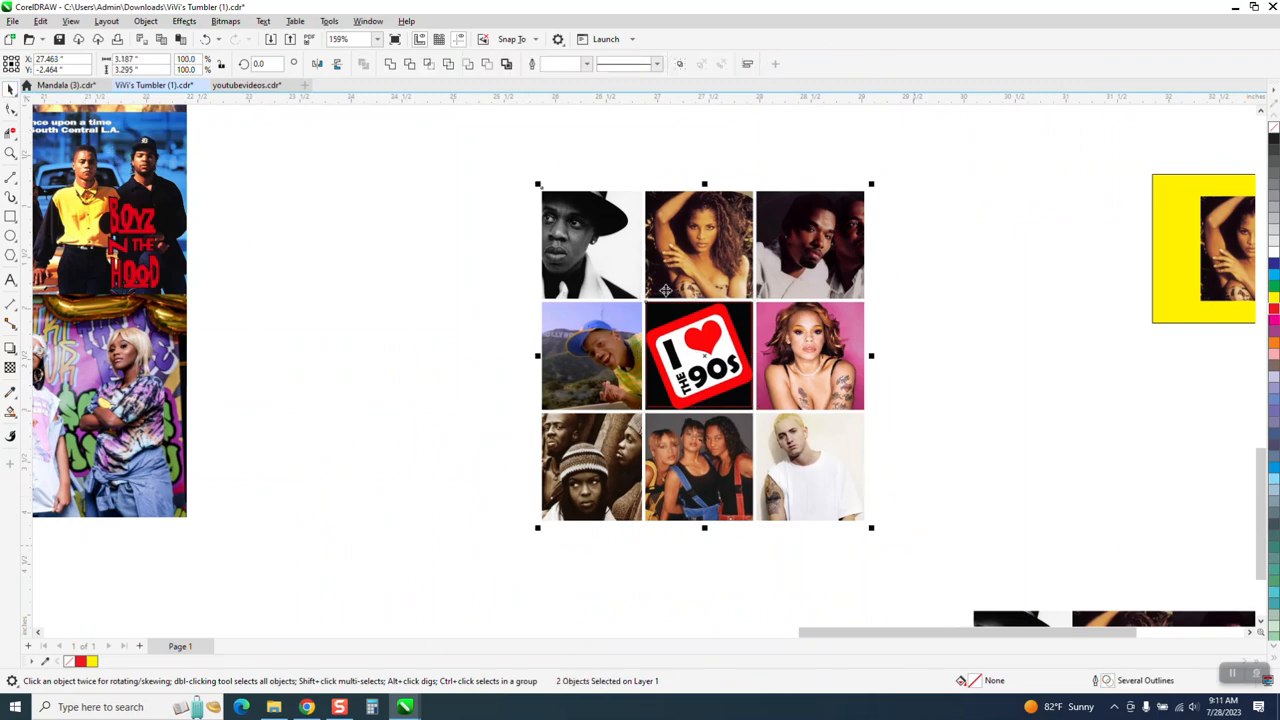
{"action": "left_click", "coordinate": [428, 66]}
{"action": "left_click_drag", "start_coordinate": [701, 334], "coordinate": [1149, 378]}
{"action": "scroll", "coordinate": [806, 358], "scroll_direction": "down", "scroll_amount": 1}
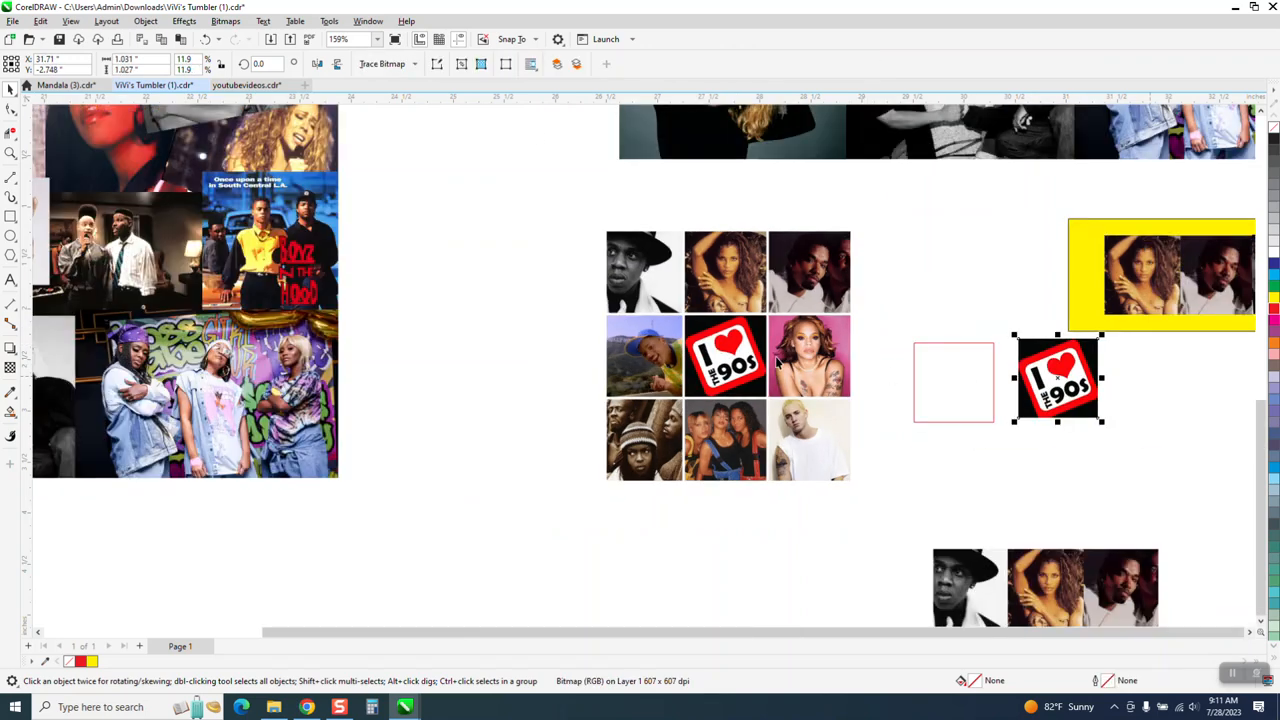
{"action": "scroll", "coordinate": [778, 362], "scroll_direction": "down", "scroll_amount": 2}
{"action": "left_click_drag", "start_coordinate": [1008, 382], "coordinate": [1069, 362]}
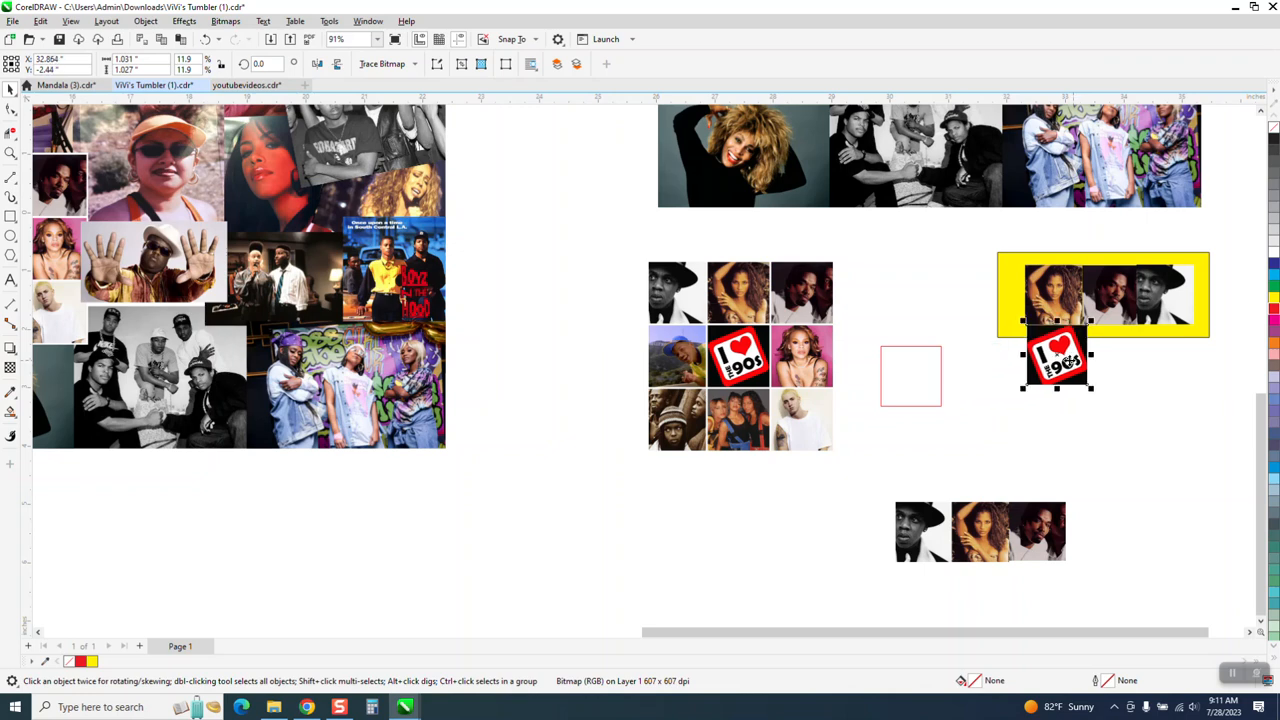
Left-align the first top-row photo with the "I Love the 90s" tile below it
{"action": "left_click", "coordinate": [10, 152]}
{"action": "left_click_drag", "start_coordinate": [986, 247], "coordinate": [1124, 366]}
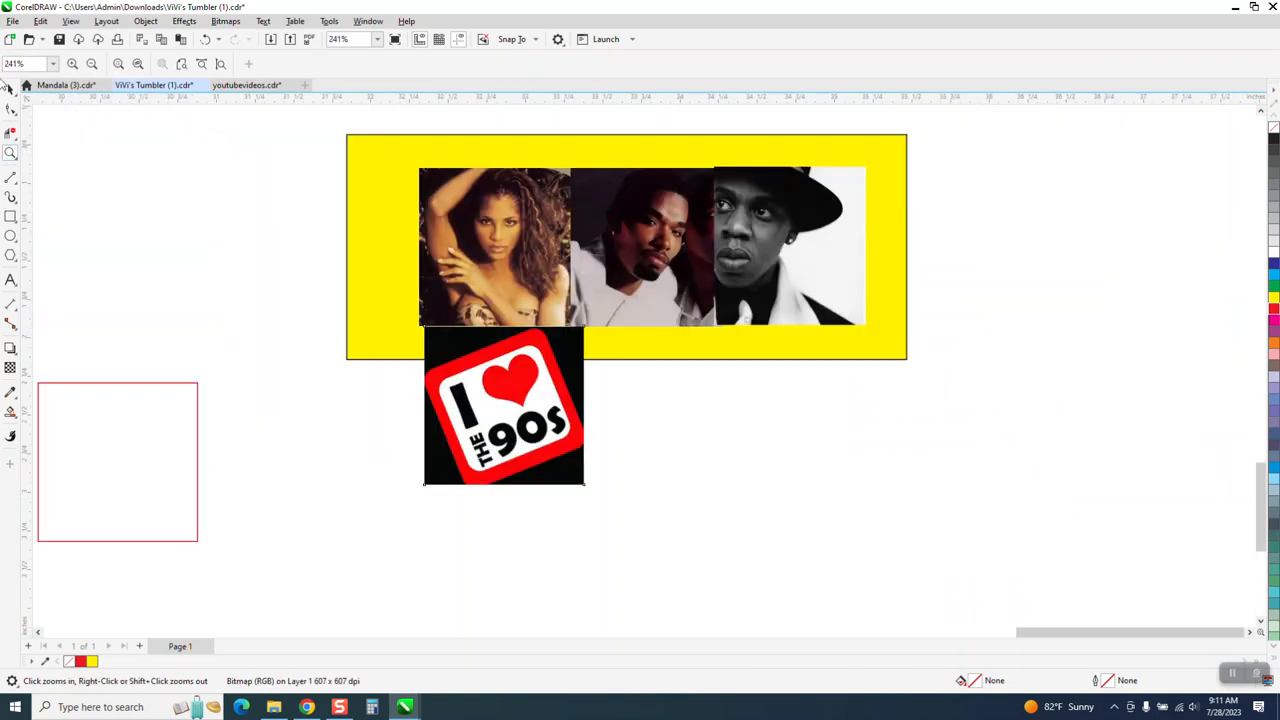
{"action": "left_click", "coordinate": [10, 90]}
{"action": "left_click_drag", "start_coordinate": [374, 124], "coordinate": [623, 494]}
{"action": "key", "text": "l"}
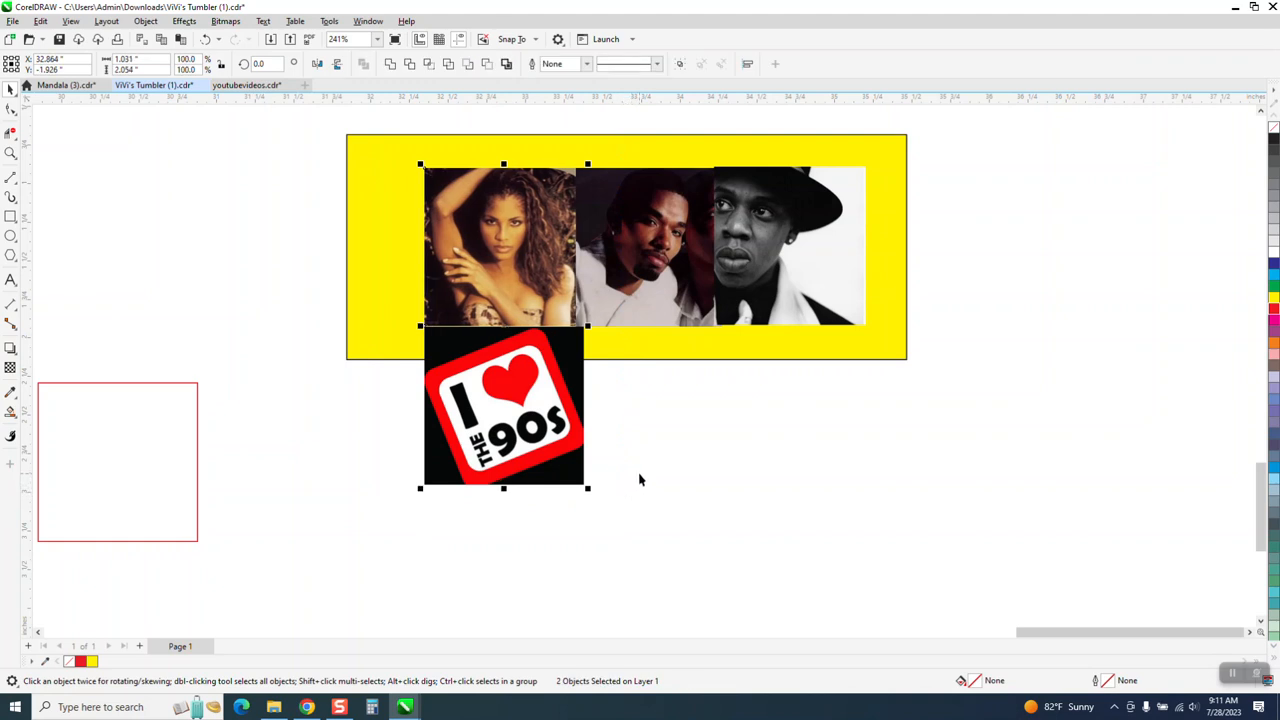
{"action": "left_click", "coordinate": [640, 480]}
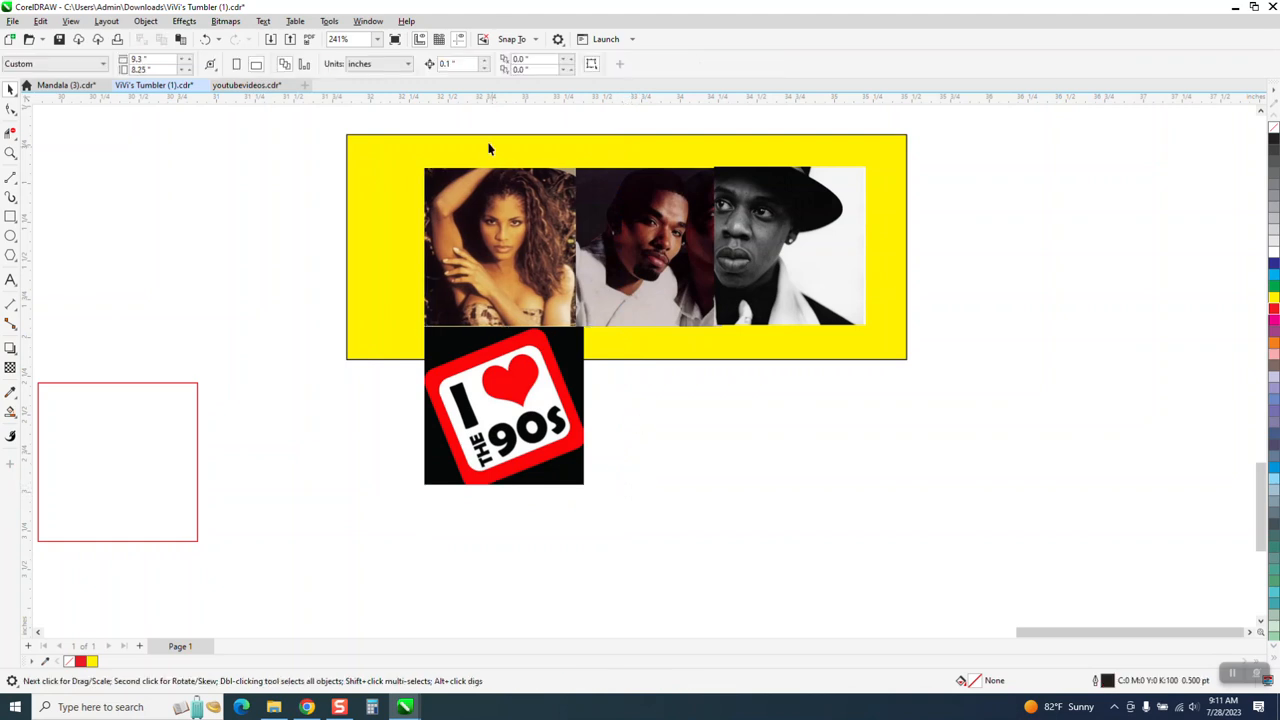
{"action": "left_click", "coordinate": [578, 366]}
{"action": "key", "text": "Up"}
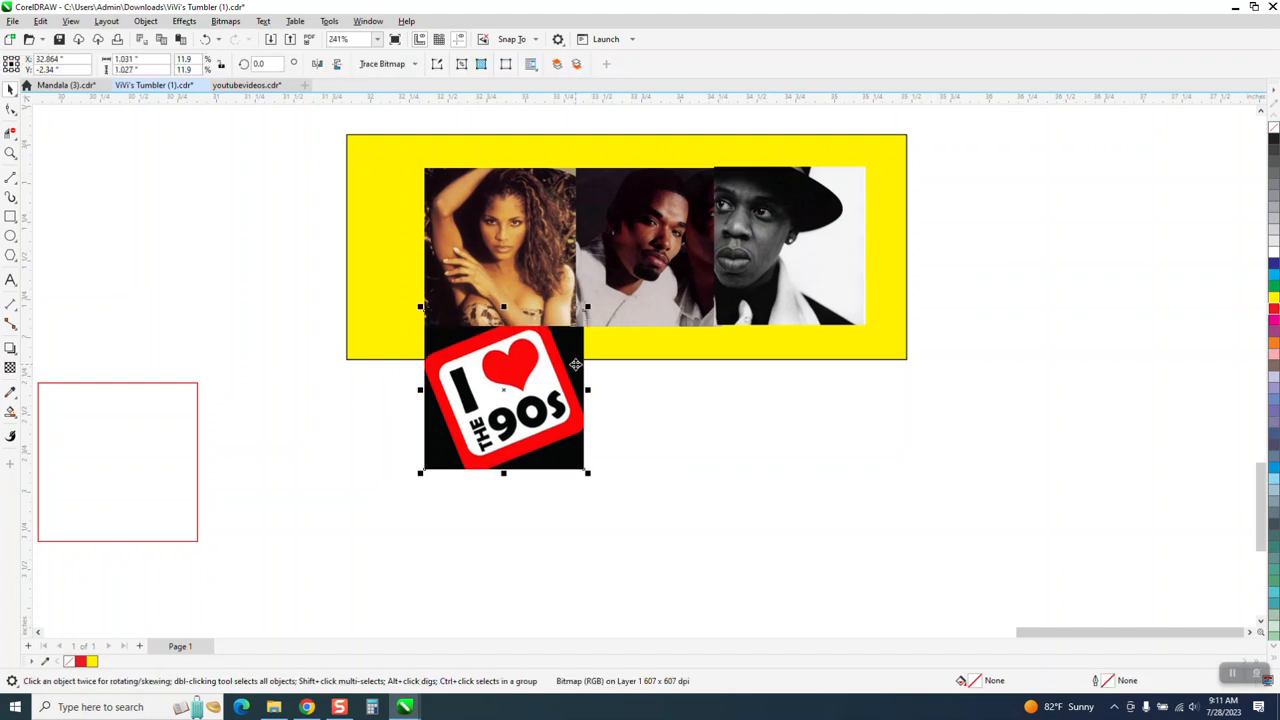
{"action": "key", "text": "Down"}
Set the nudge distance to 0.01 inches and nudge the "I Love the 90s" tile up once toward the photo above
{"action": "left_click", "coordinate": [448, 113]}
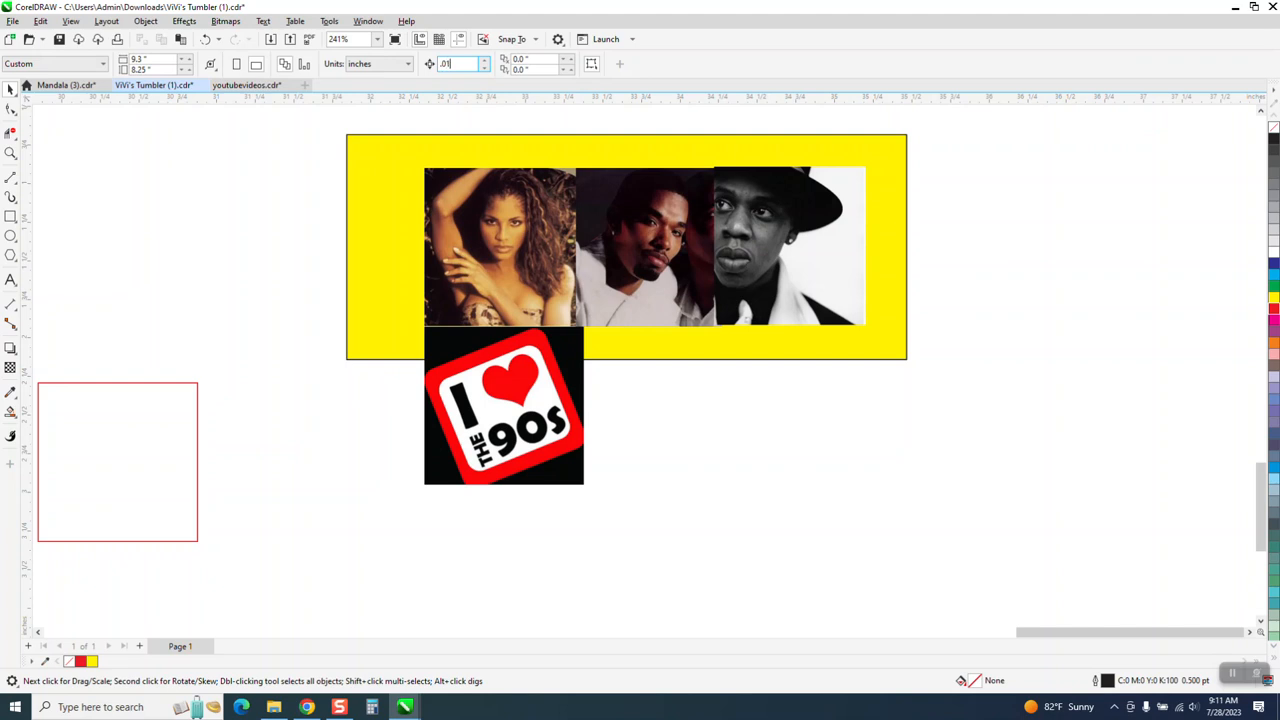
{"action": "left_click", "coordinate": [558, 351]}
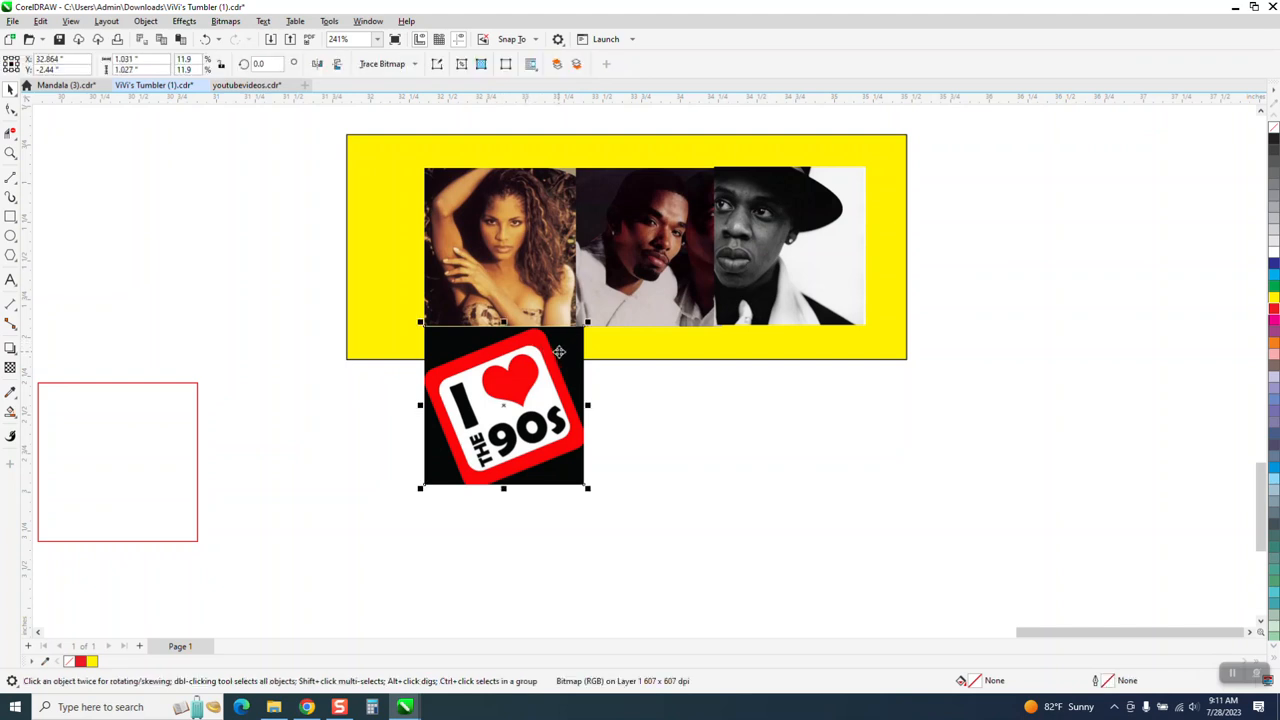
{"action": "key", "text": "ctrl+Up"}
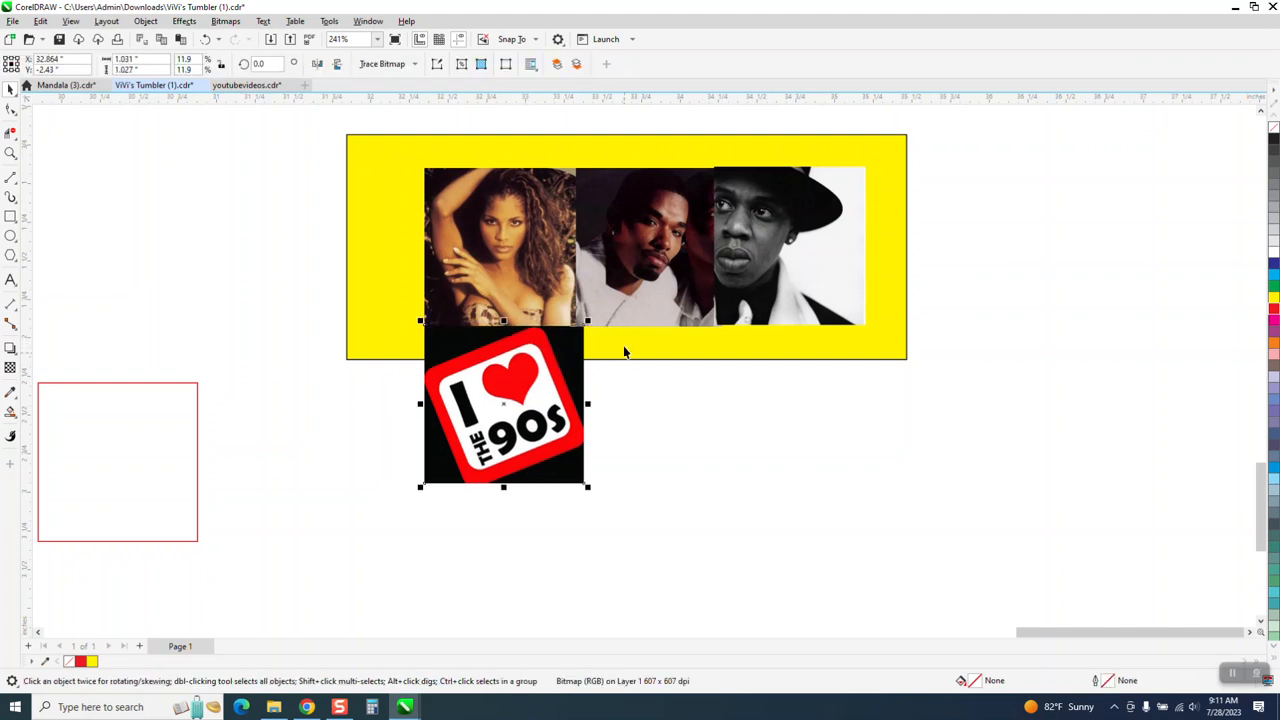
Fit the red square over the pink-background portrait in the nine-photo collage and intersect it with the collage
{"action": "scroll", "coordinate": [560, 322], "scroll_direction": "down", "scroll_amount": 2}
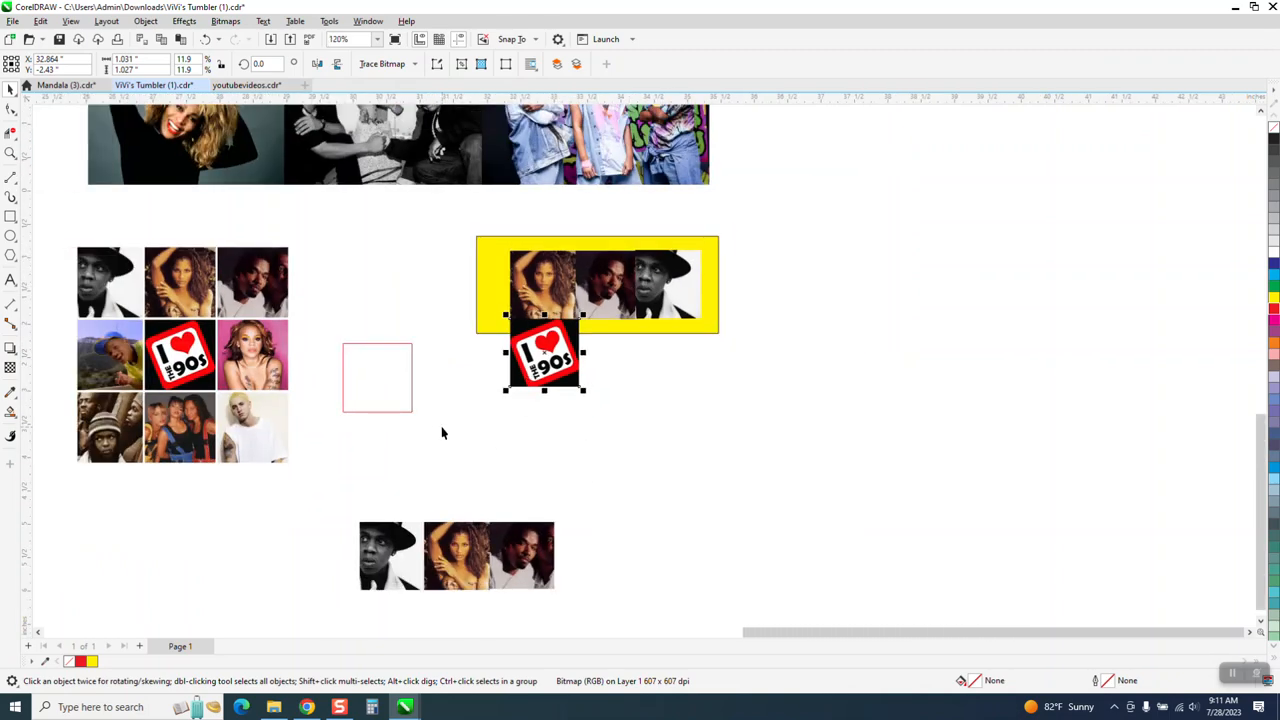
{"action": "scroll", "coordinate": [421, 395], "scroll_direction": "down", "scroll_amount": 1}
{"action": "left_click_drag", "start_coordinate": [266, 387], "coordinate": [257, 354]}
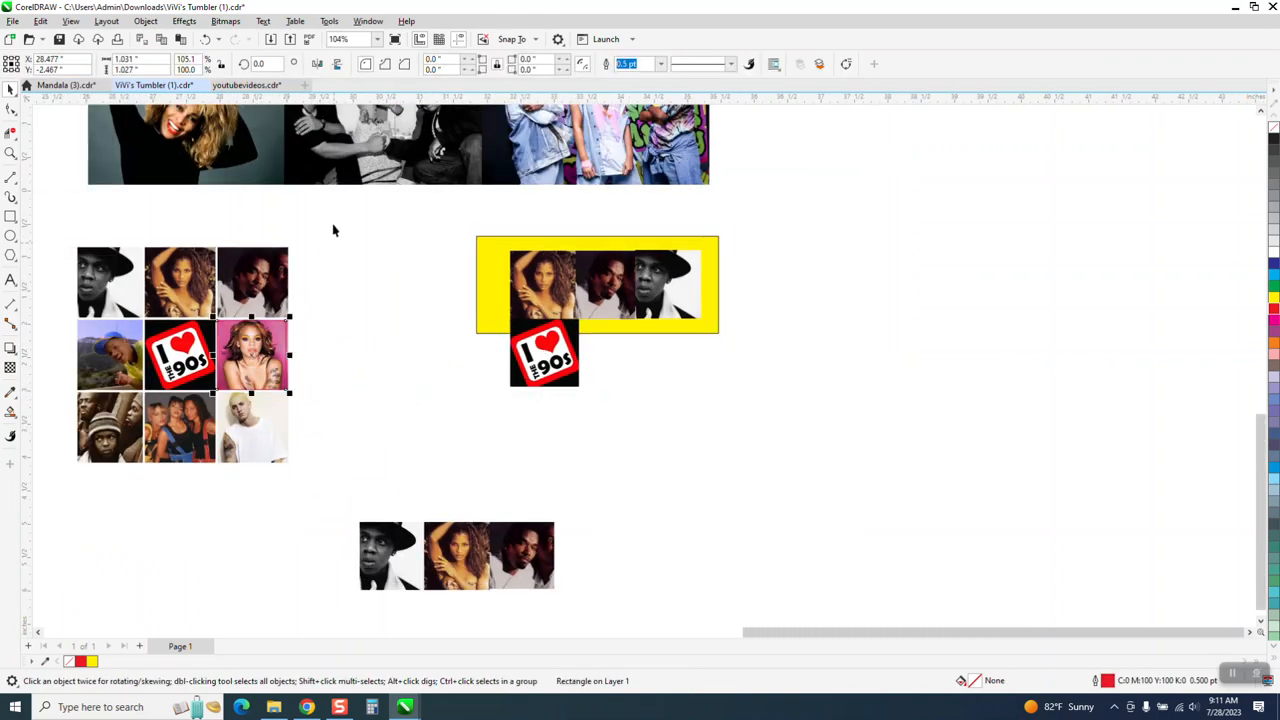
{"action": "left_click_drag", "start_coordinate": [332, 225], "coordinate": [50, 509]}
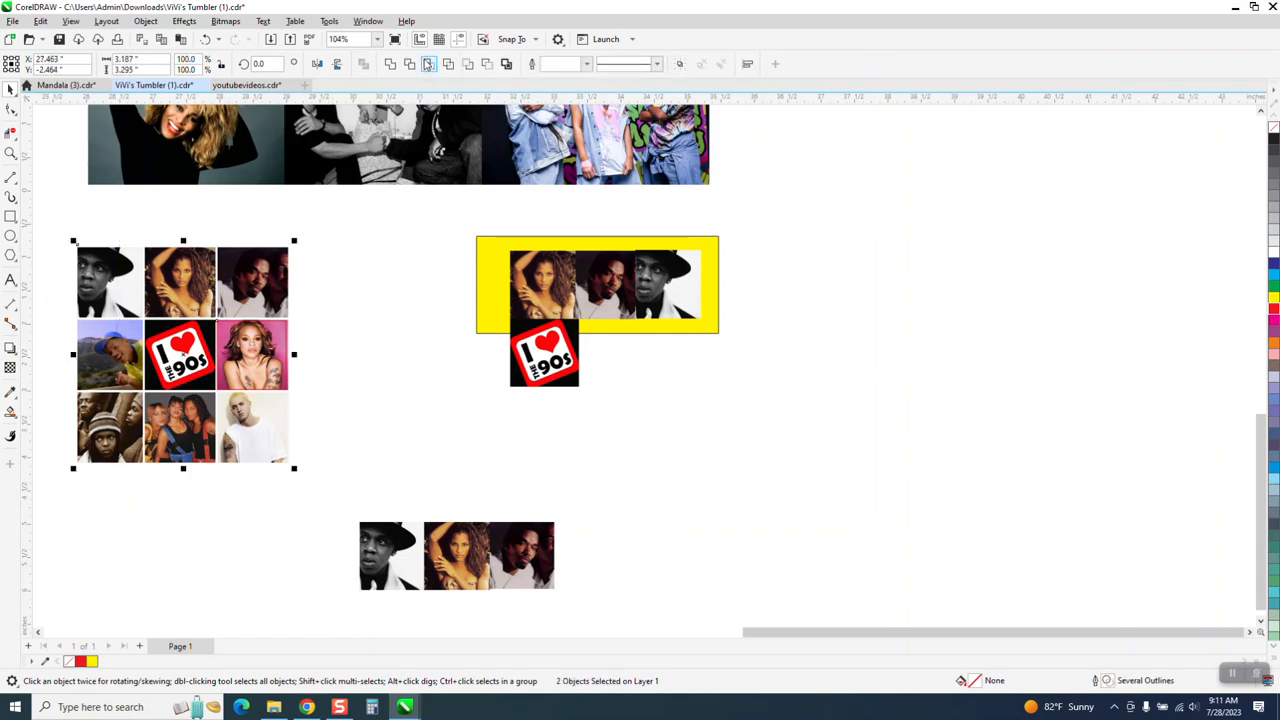
{"action": "left_click", "coordinate": [428, 64]}
Move the red square off the collage and place the cropped pink portrait against the right edge of the "I Love the 90s" tile
{"action": "left_click_drag", "start_coordinate": [286, 322], "coordinate": [490, 355]}
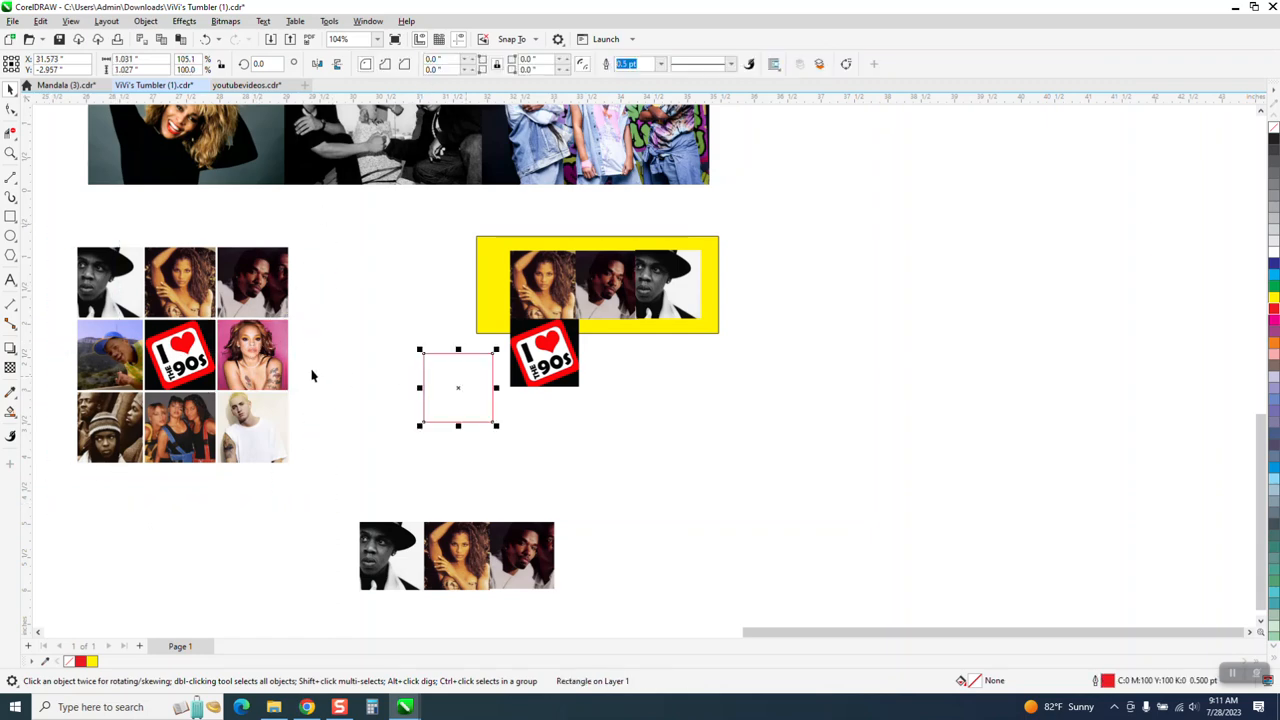
{"action": "left_click_drag", "start_coordinate": [276, 362], "coordinate": [623, 349]}
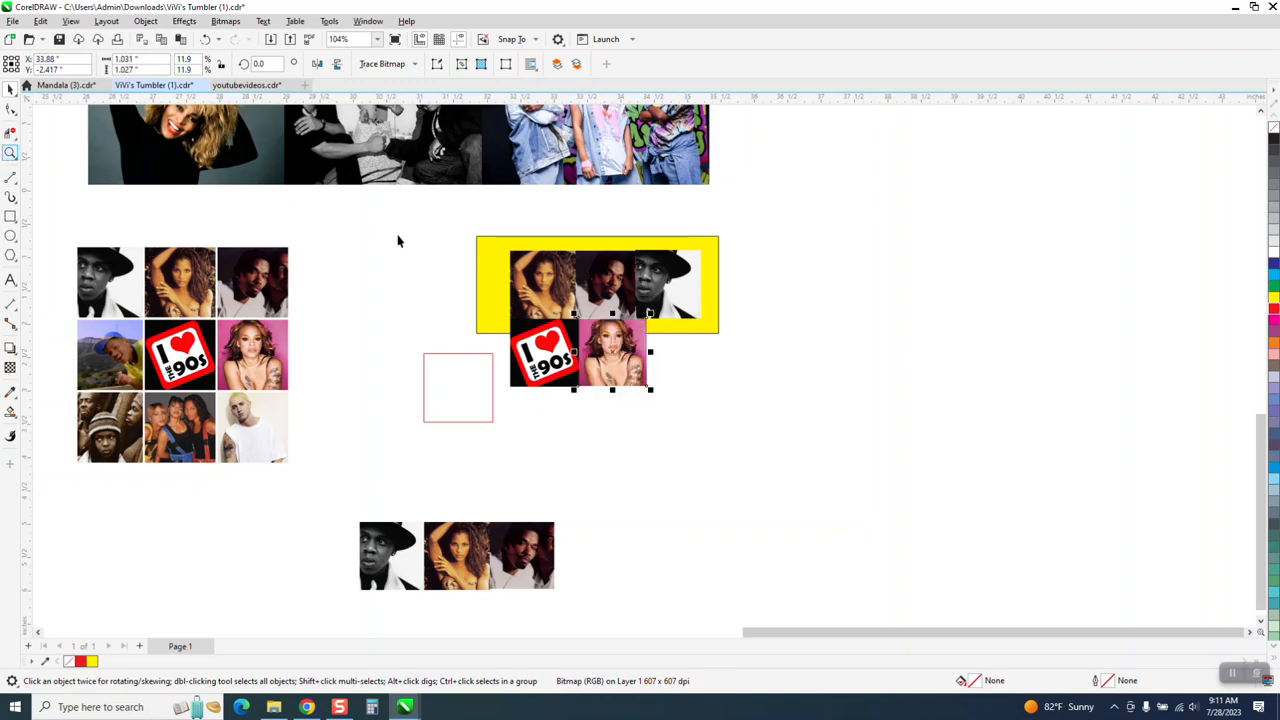
{"action": "left_click", "coordinate": [10, 152]}
{"action": "left_click_drag", "start_coordinate": [539, 296], "coordinate": [815, 453]}
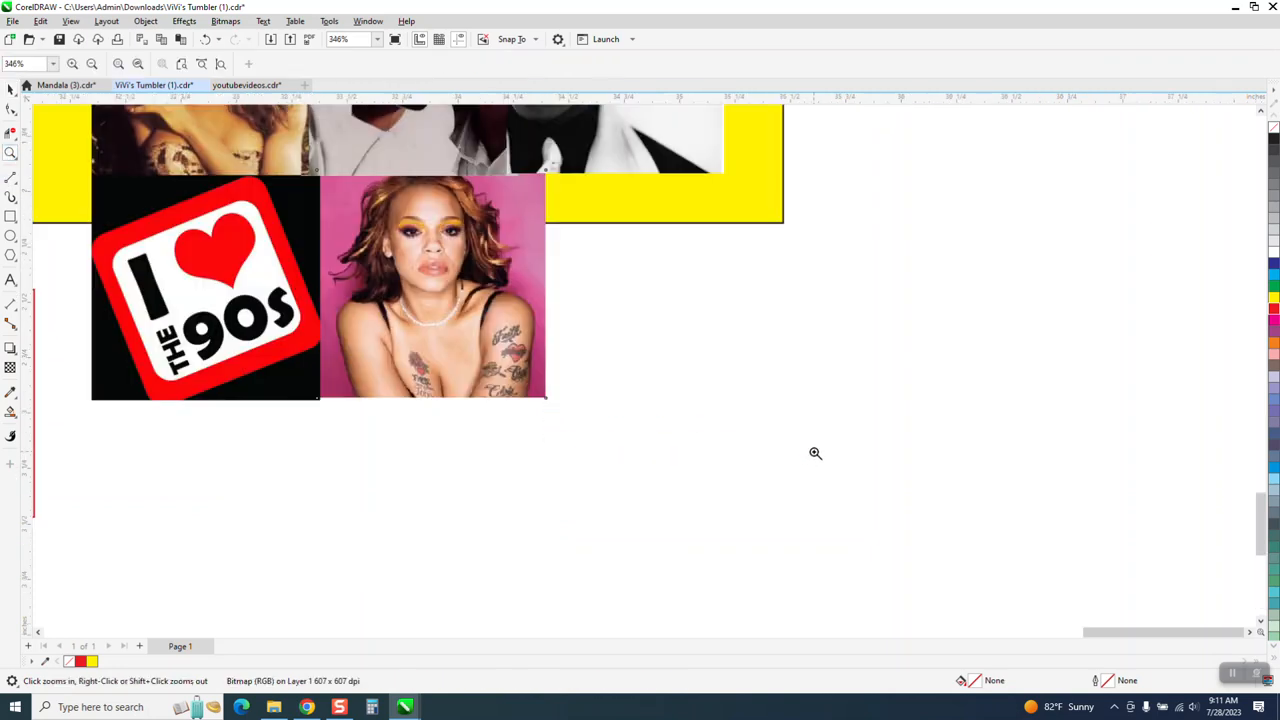
{"action": "left_click", "coordinate": [10, 88]}
{"action": "left_click_drag", "start_coordinate": [418, 248], "coordinate": [374, 322]}
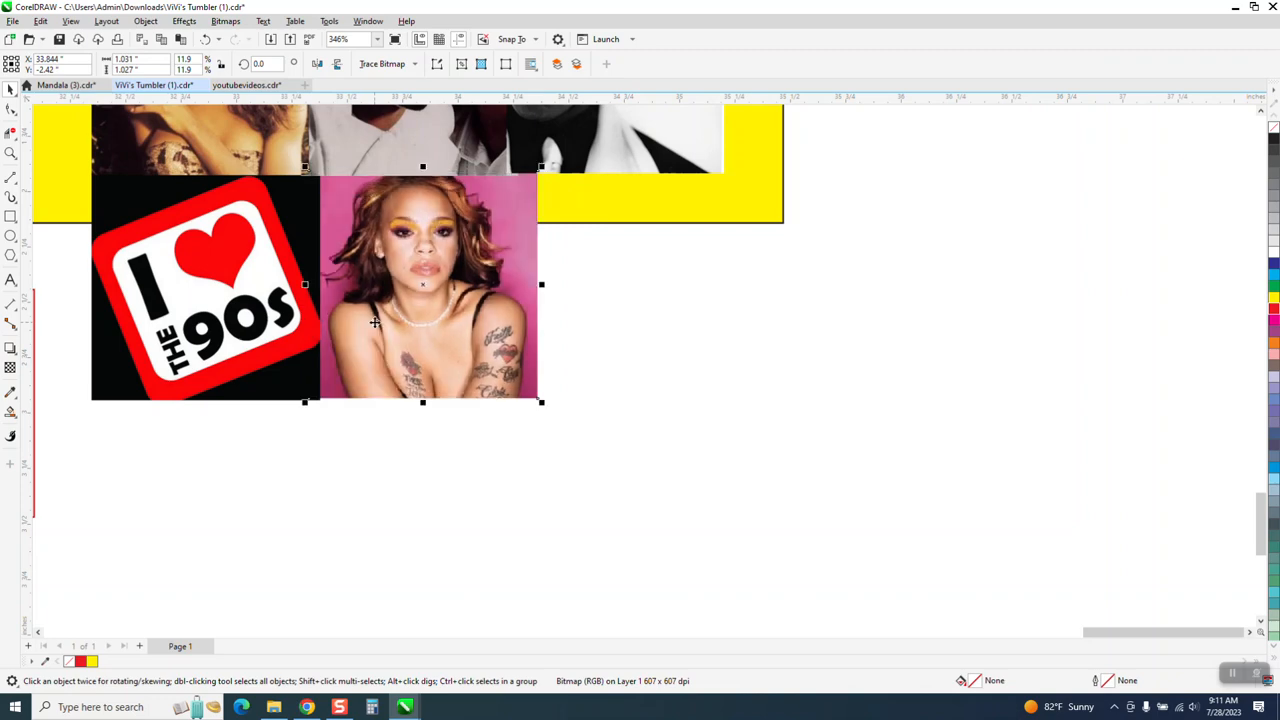
Send the cropped pink portrait to the back of the page and delete the yellow rectangle
{"action": "left_click", "coordinate": [145, 21]}
{"action": "mouse_move", "coordinate": [211, 238]}
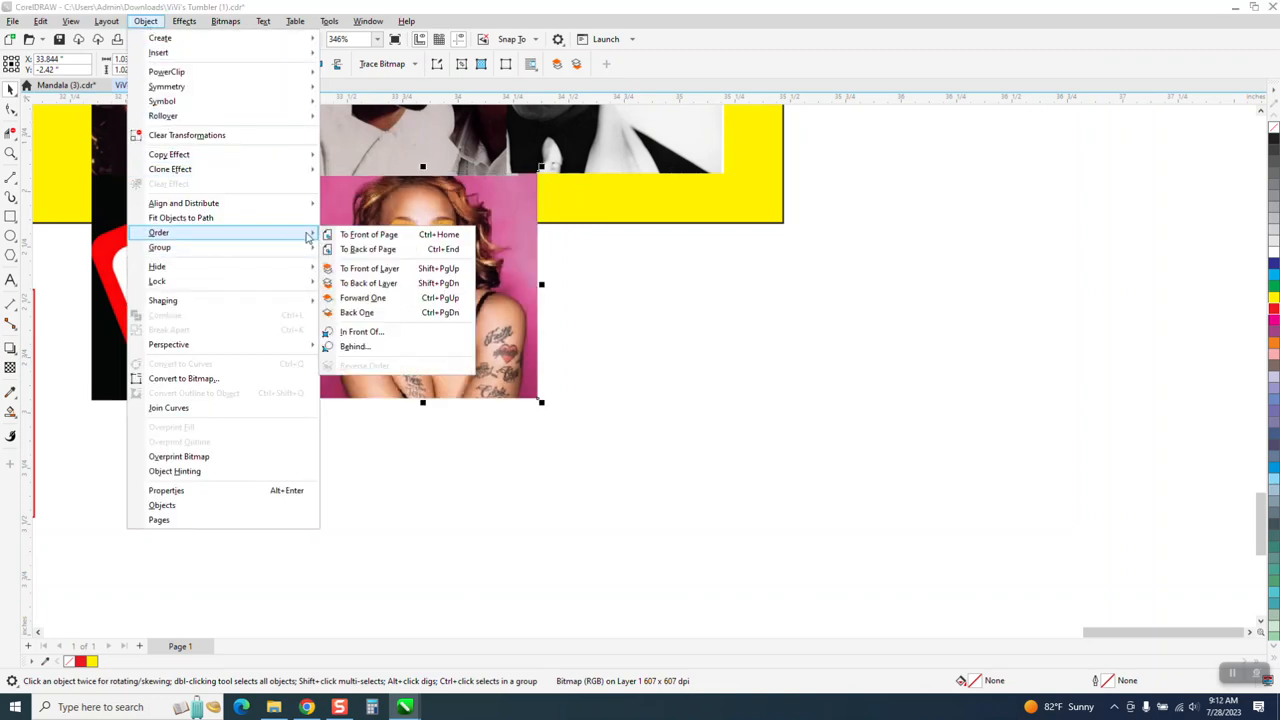
{"action": "left_click", "coordinate": [360, 249]}
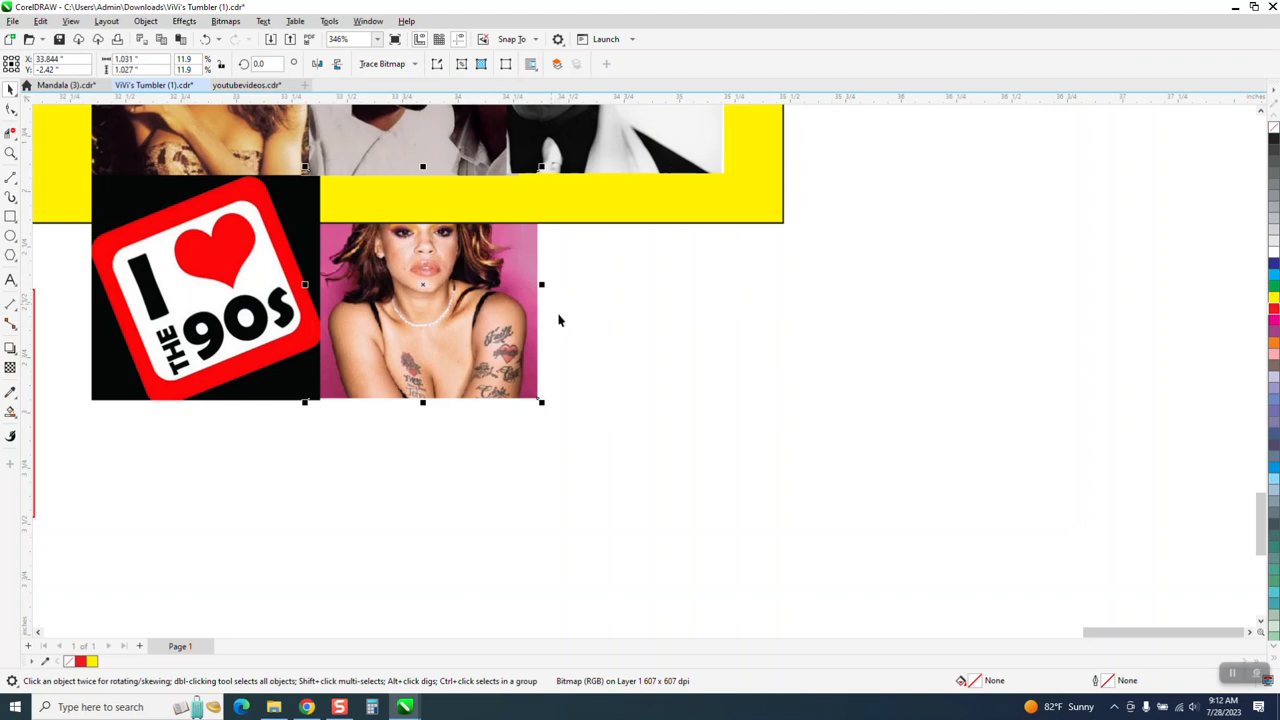
{"action": "left_click", "coordinate": [716, 213]}
{"action": "key", "text": "Delete"}
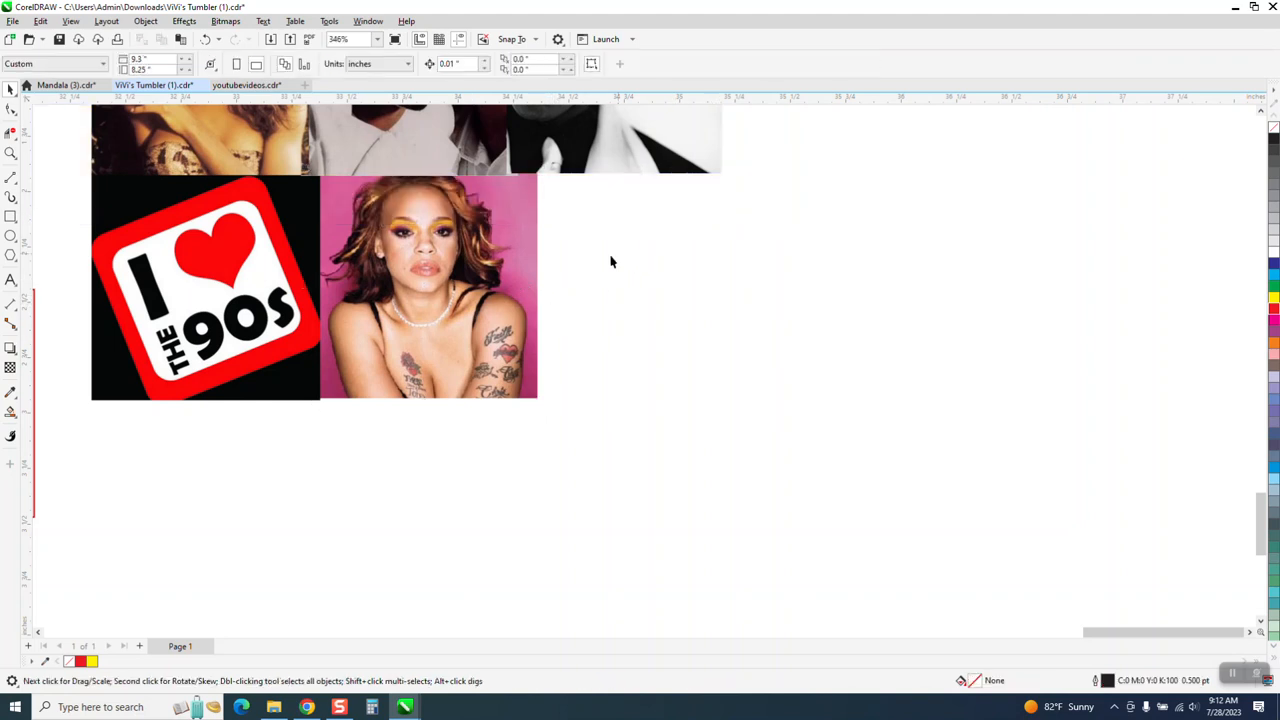
Shift the pink portrait slightly left over the "I Love the 90s" tile and bring it to the front of the page
{"action": "left_click", "coordinate": [400, 295]}
{"action": "left_click_drag", "start_coordinate": [398, 294], "coordinate": [384, 291]}
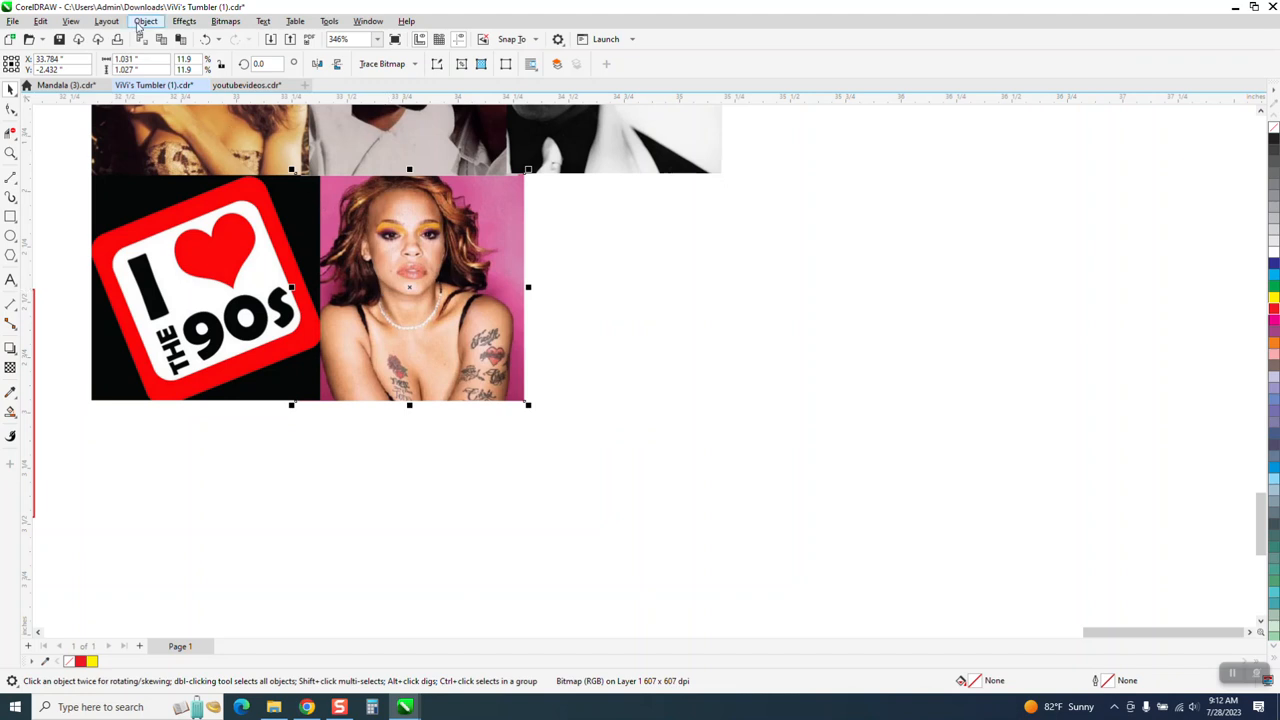
{"action": "left_click", "coordinate": [145, 21]}
{"action": "mouse_move", "coordinate": [168, 238]}
{"action": "left_click", "coordinate": [352, 240]}
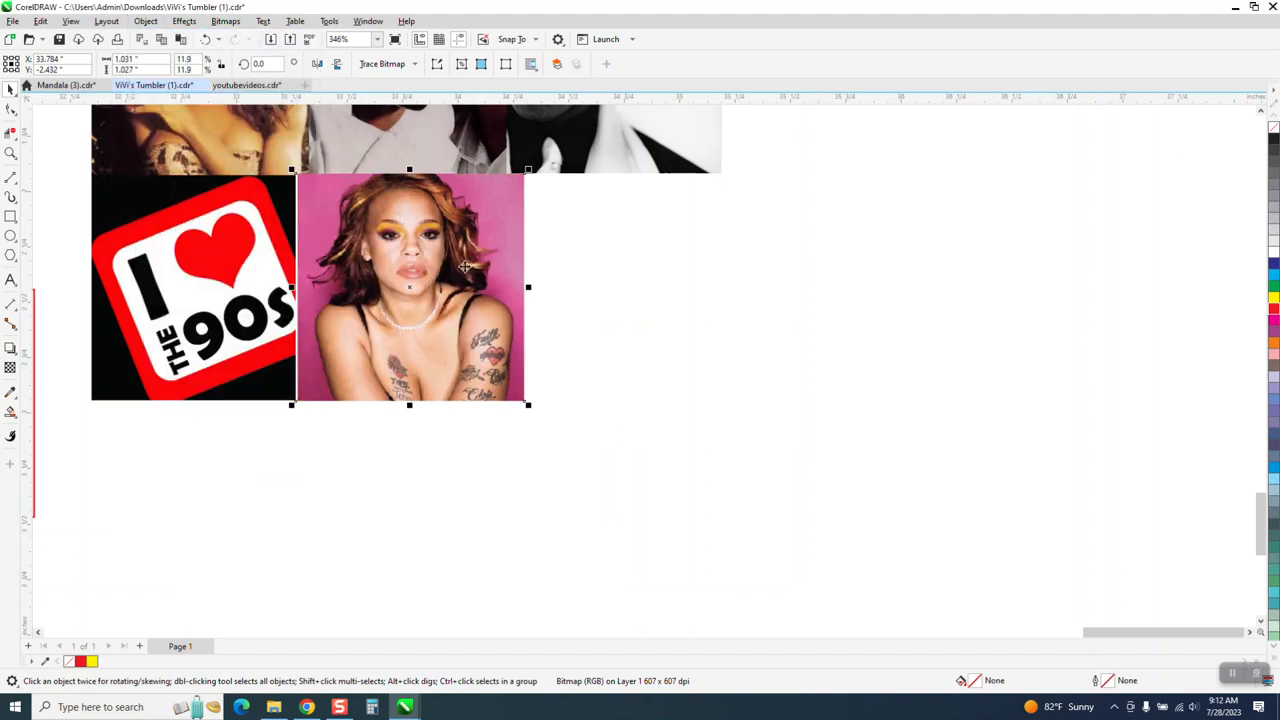
Move the pink portrait right to the edge of the "I Love the 90s" tile and send it to the back of the page
{"action": "left_click_drag", "start_coordinate": [336, 331], "coordinate": [383, 337]}
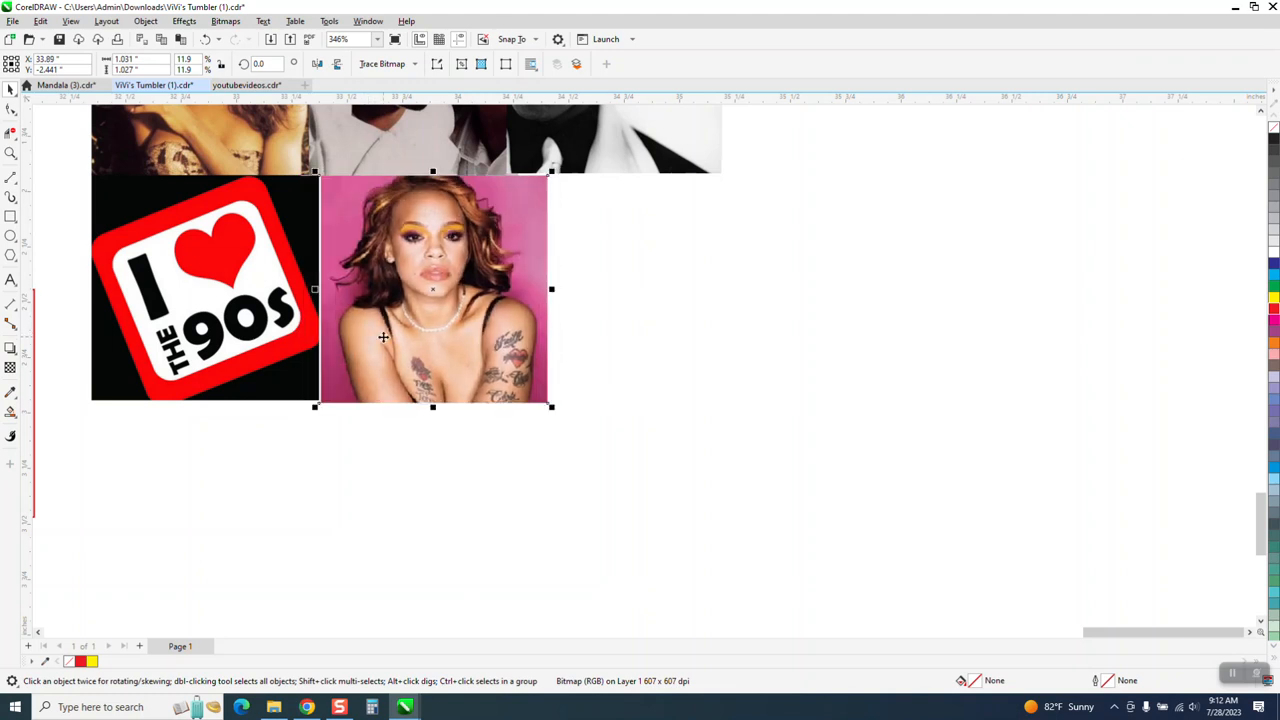
{"action": "left_click", "coordinate": [146, 21]}
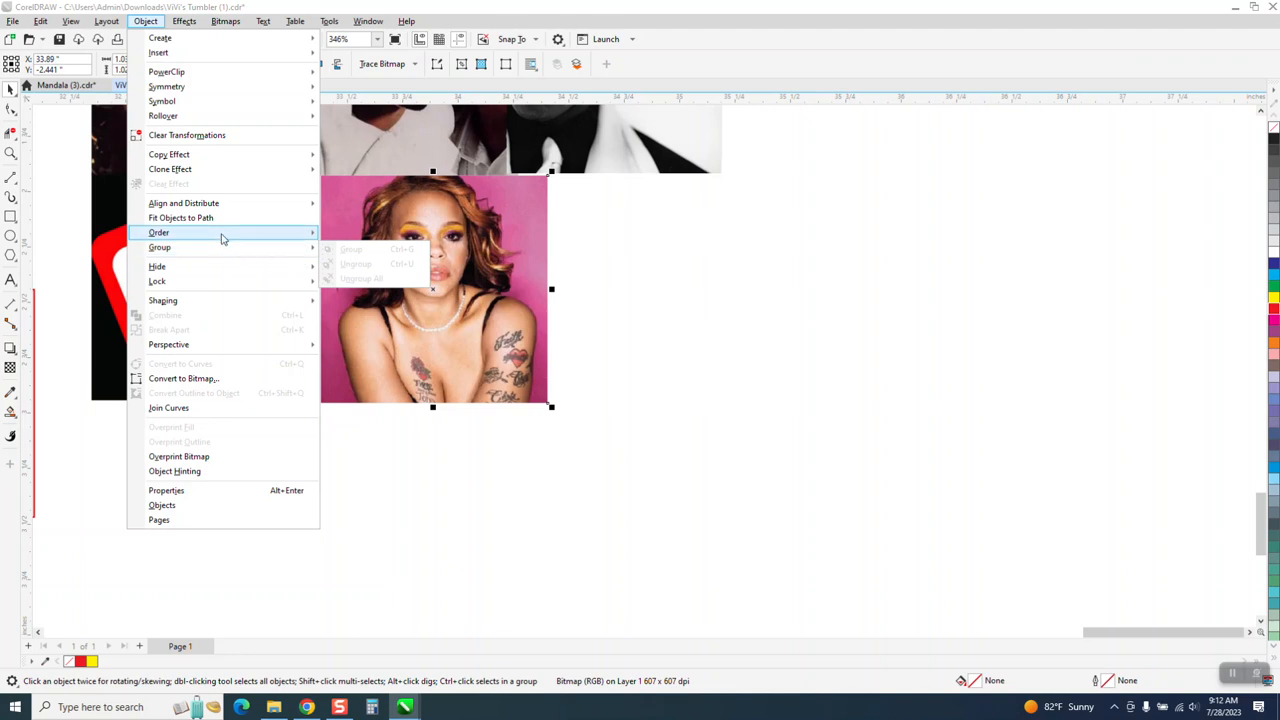
{"action": "mouse_move", "coordinate": [220, 234]}
{"action": "left_click", "coordinate": [328, 251]}
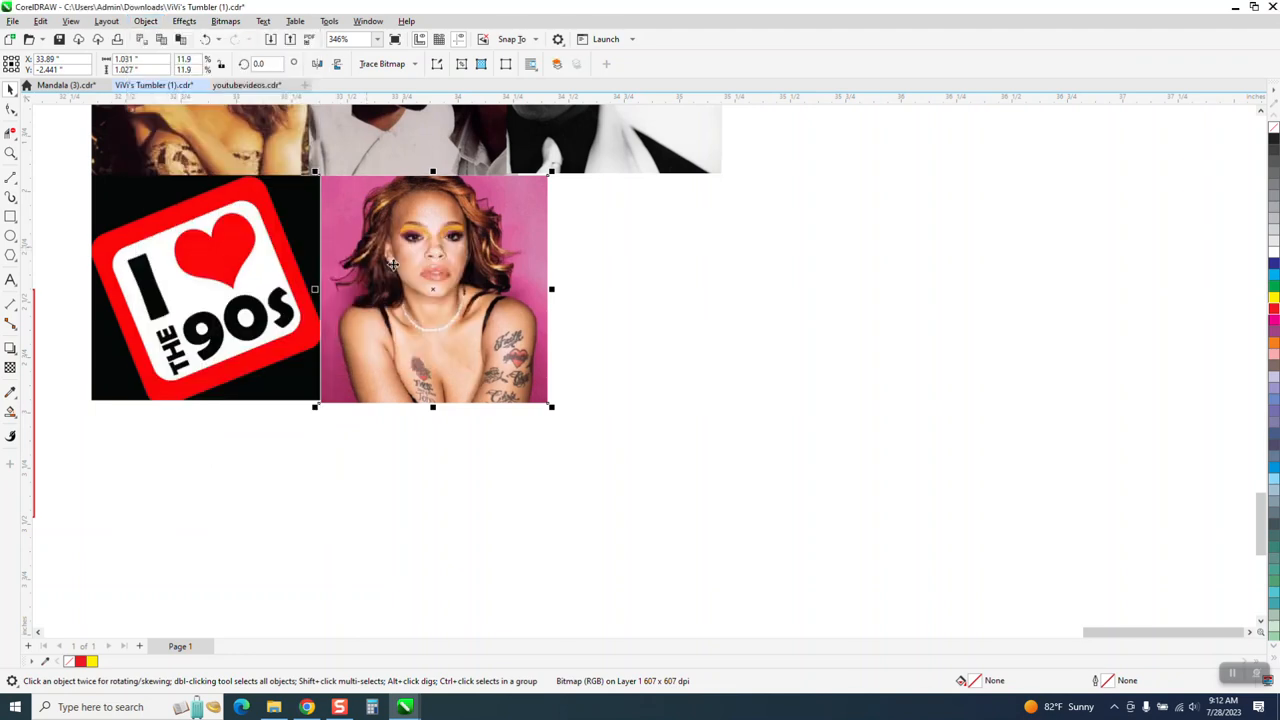
Move the five cropped photos together into the gap at the left side of the large collage
{"action": "scroll", "coordinate": [517, 292], "scroll_direction": "down", "scroll_amount": 3}
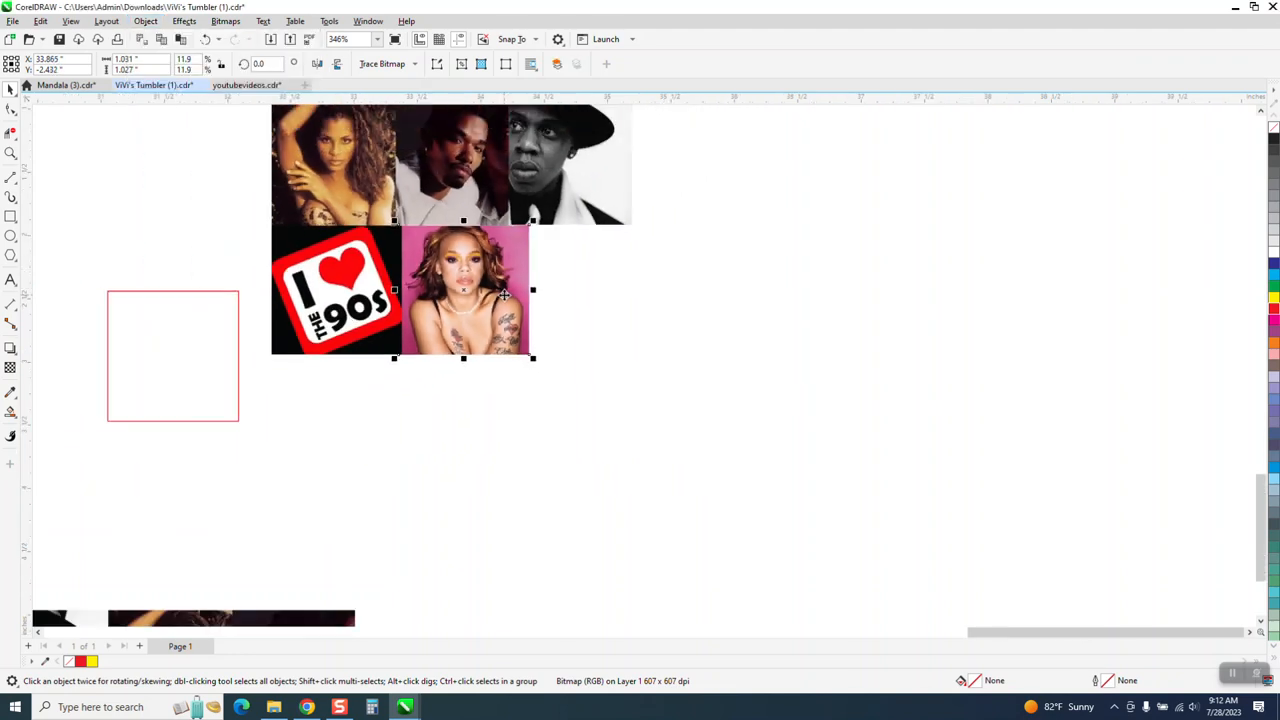
{"action": "scroll", "coordinate": [517, 292], "scroll_direction": "down", "scroll_amount": 1}
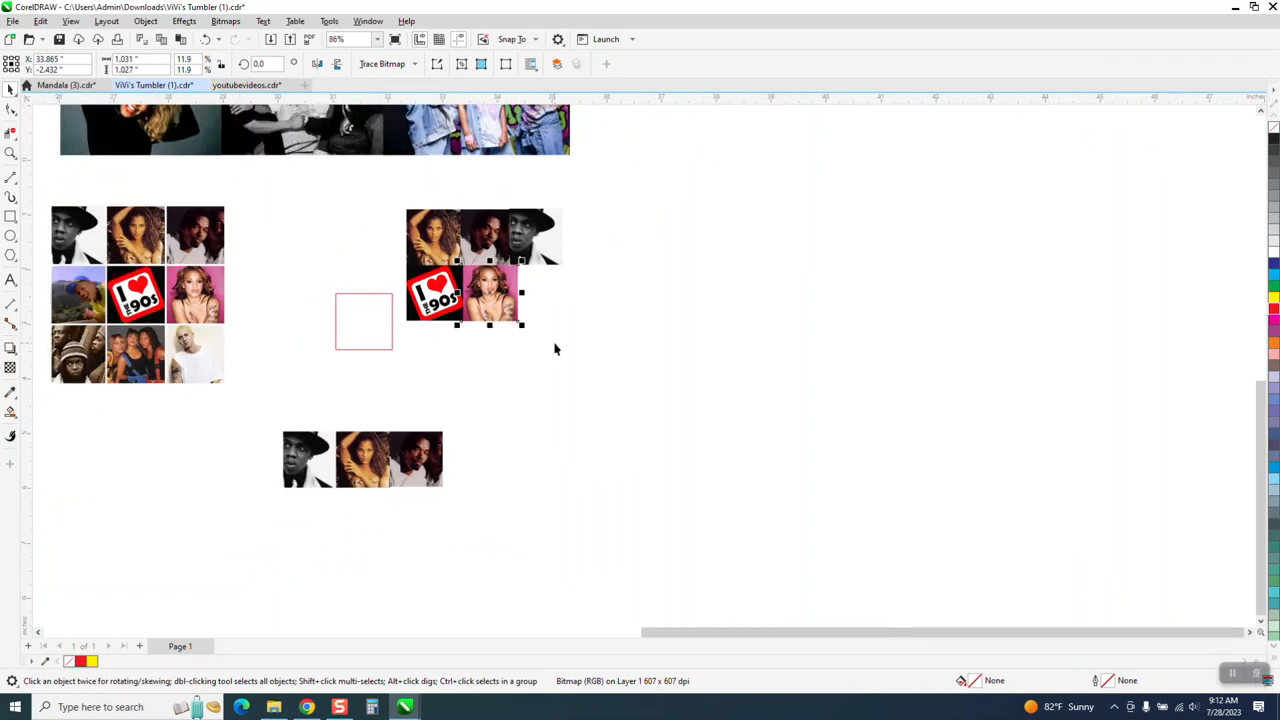
{"action": "scroll", "coordinate": [555, 344], "scroll_direction": "down", "scroll_amount": 1}
{"action": "left_click_drag", "start_coordinate": [441, 247], "coordinate": [436, 205]}
{"action": "scroll", "coordinate": [640, 352], "scroll_direction": "down", "scroll_amount": 2}
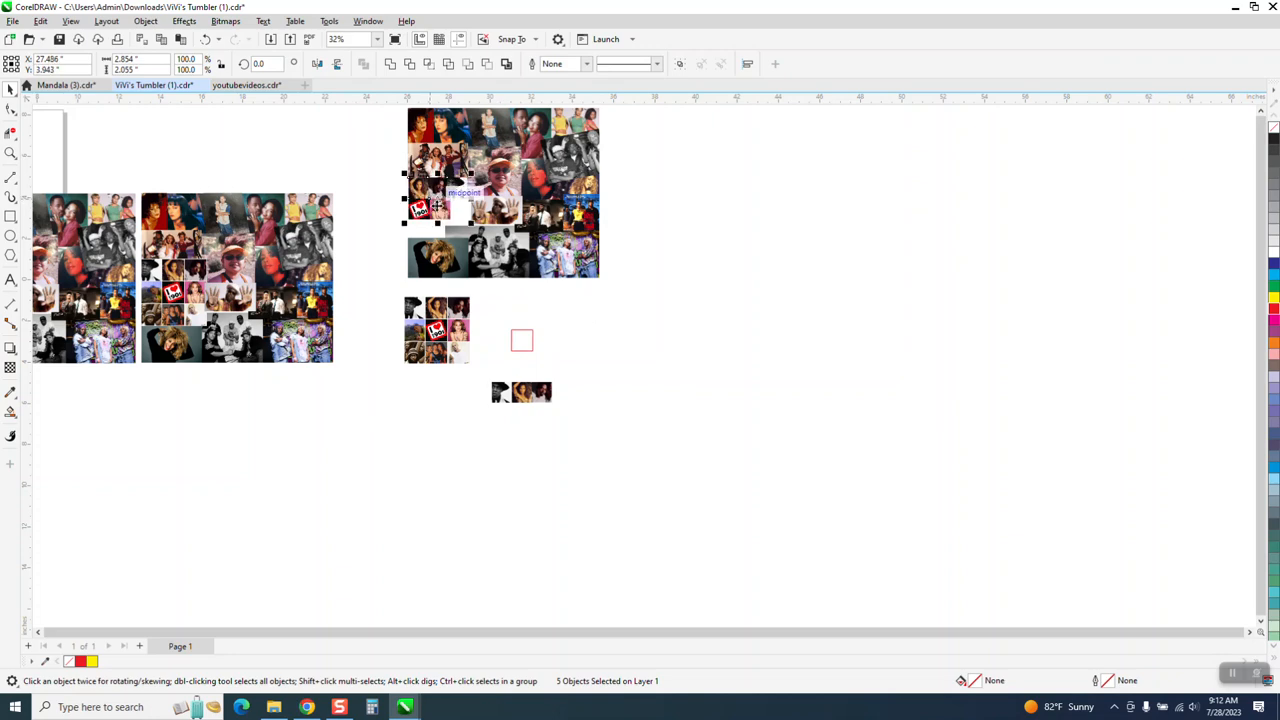
Move the black-and-white group photo out of the large collage to the empty area at its lower right
{"action": "left_click", "coordinate": [9, 153]}
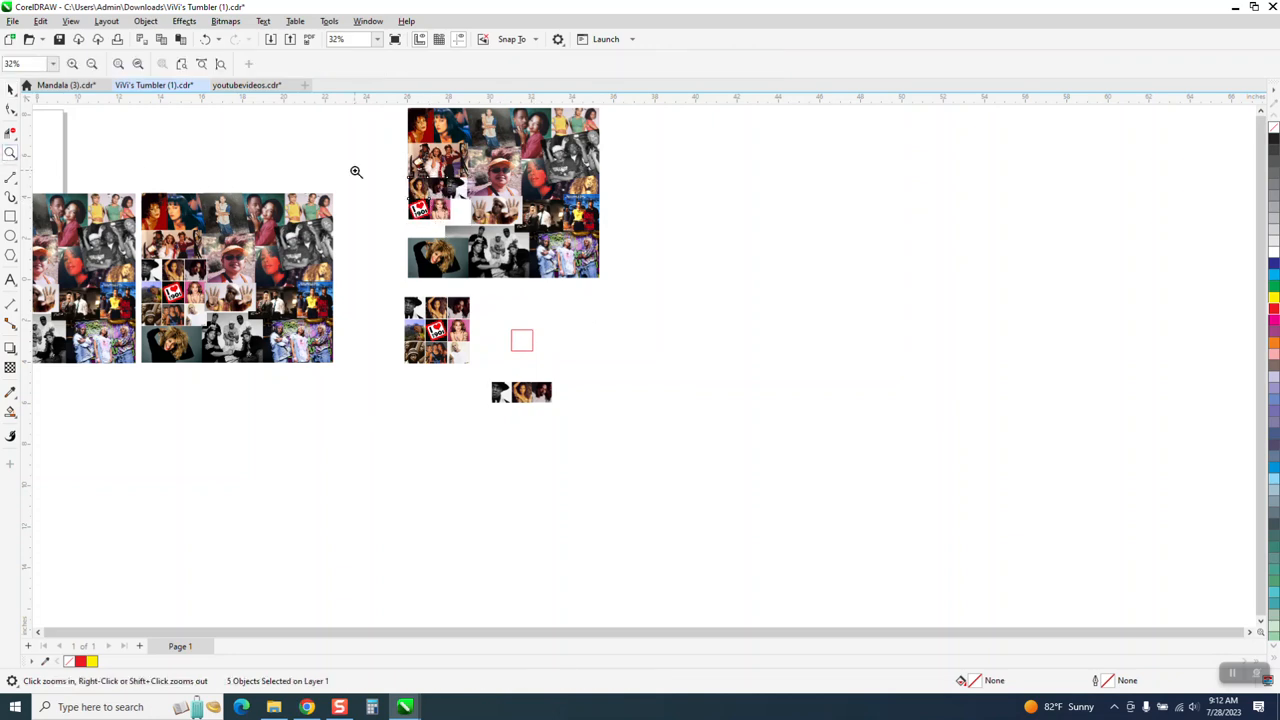
{"action": "left_click_drag", "start_coordinate": [635, 323], "coordinate": [636, 323]}
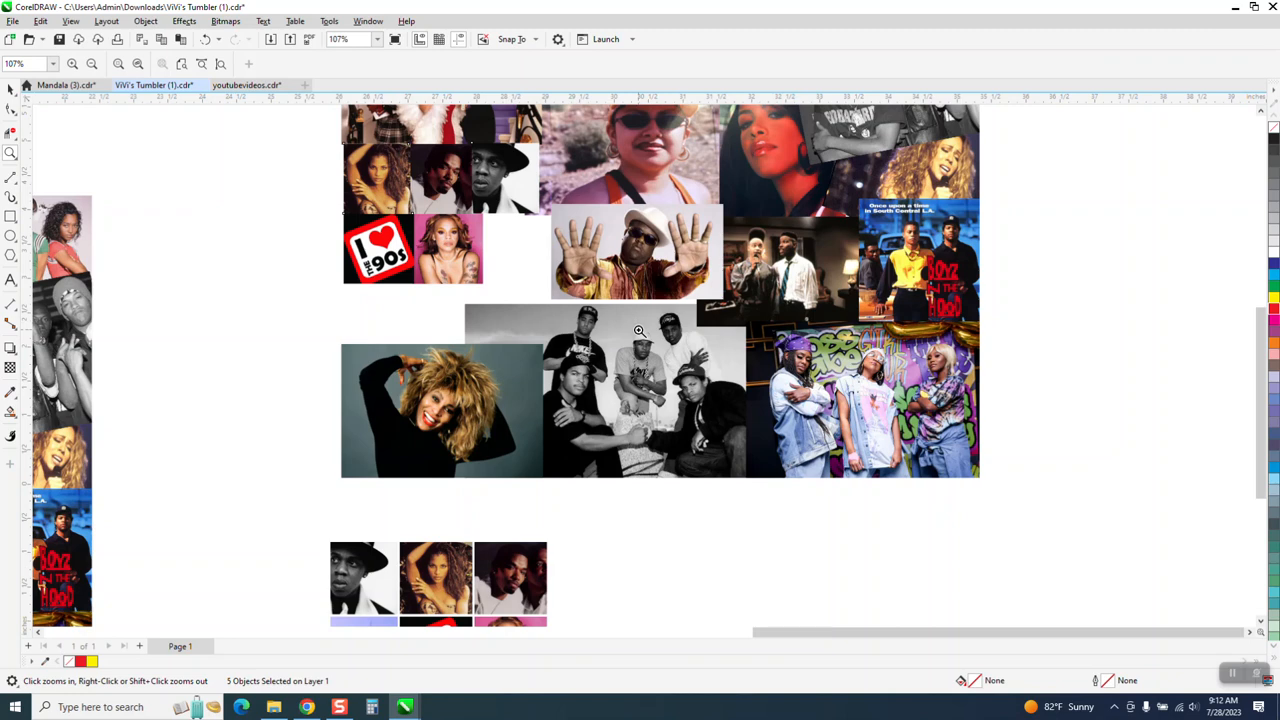
{"action": "right_click", "coordinate": [638, 328]}
{"action": "left_click", "coordinate": [10, 88]}
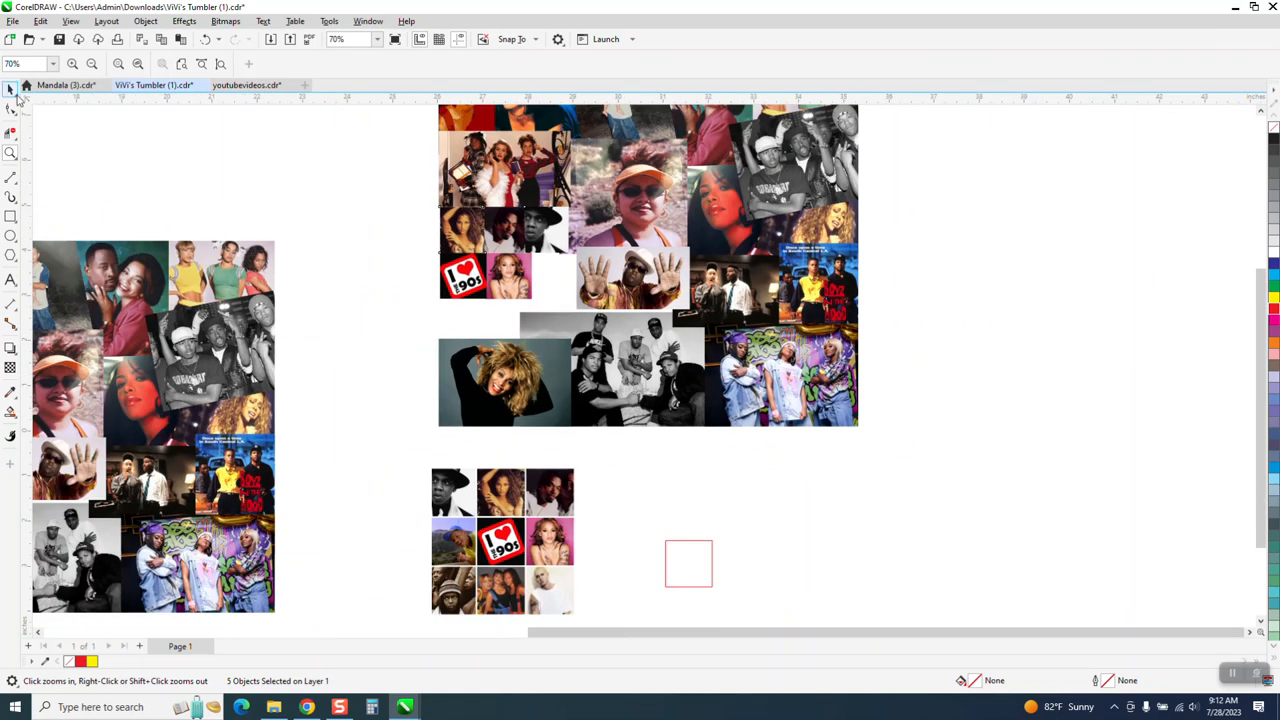
{"action": "left_click_drag", "start_coordinate": [595, 360], "coordinate": [894, 479]}
{"action": "scroll", "coordinate": [82, 238], "scroll_direction": "down", "scroll_amount": 1}
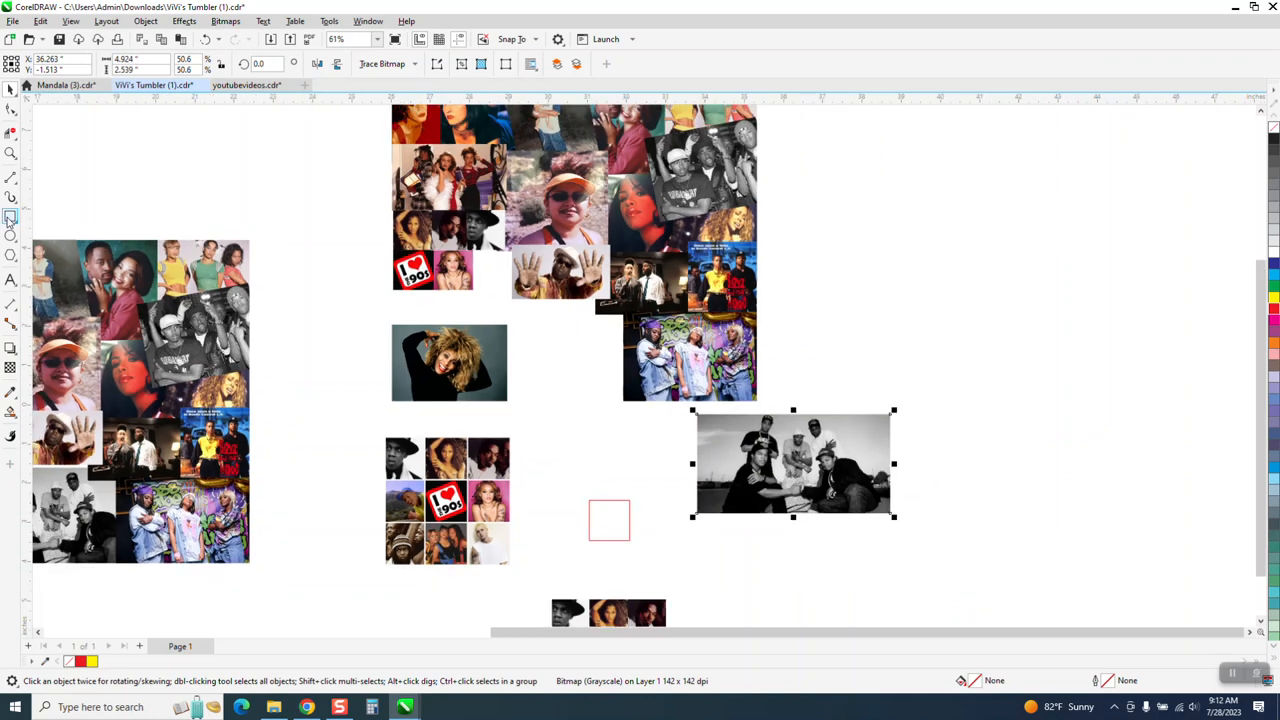
Draw a rectangle about 8.2 by 3.5 inches around the black-and-white group photo, fill it yellow, and send it to the back of the page
{"action": "left_click", "coordinate": [10, 216]}
{"action": "left_click_drag", "start_coordinate": [604, 396], "coordinate": [846, 508]}
{"action": "left_click_drag", "start_coordinate": [1064, 402], "coordinate": [1064, 402]}
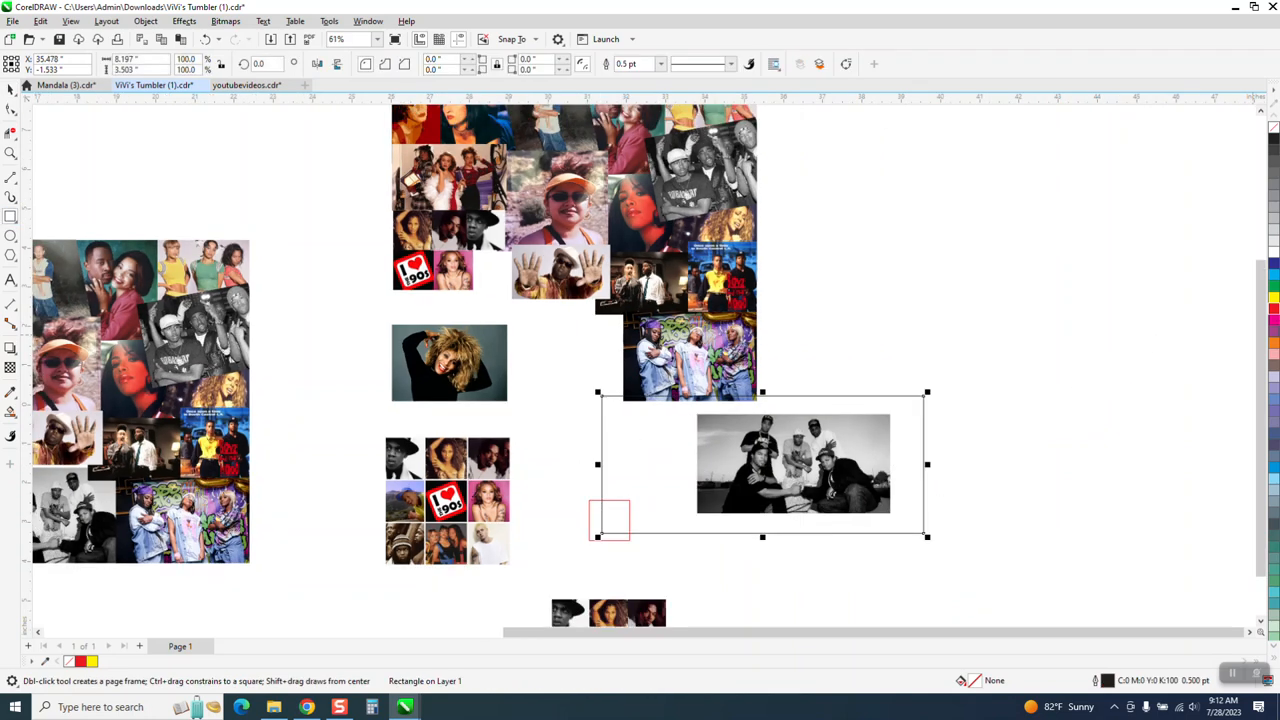
{"action": "left_click", "coordinate": [1273, 300]}
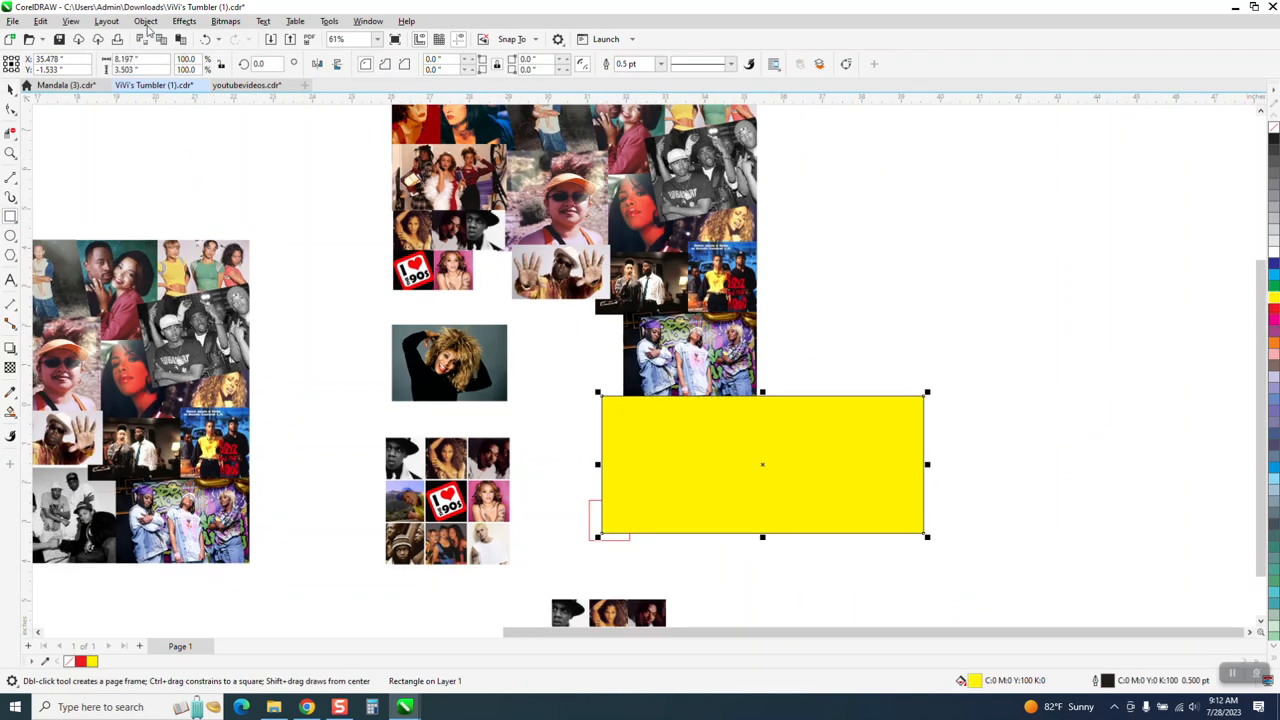
{"action": "left_click", "coordinate": [145, 21]}
{"action": "mouse_move", "coordinate": [289, 237]}
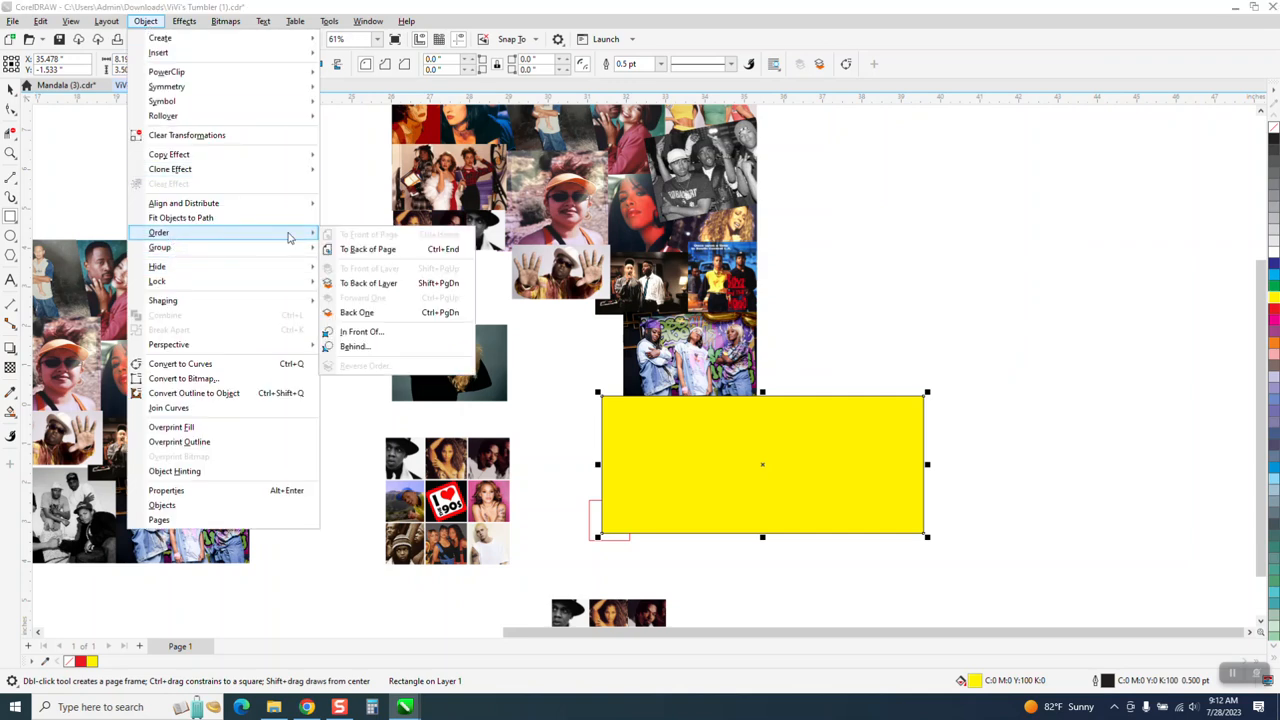
{"action": "left_click", "coordinate": [350, 250]}
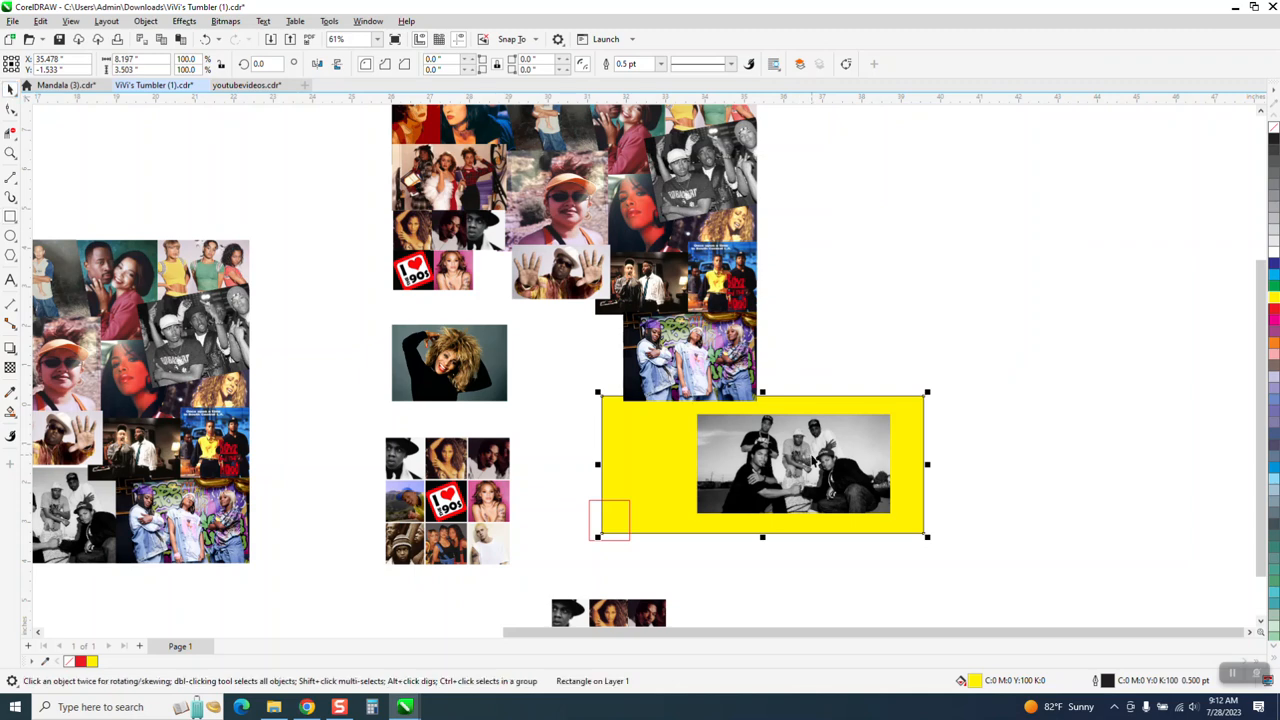
Return the black-and-white group photo to its gap in the large collage and move the yellow rectangle to the empty area at the lower right
{"action": "left_click_drag", "start_coordinate": [805, 455], "coordinate": [593, 343]}
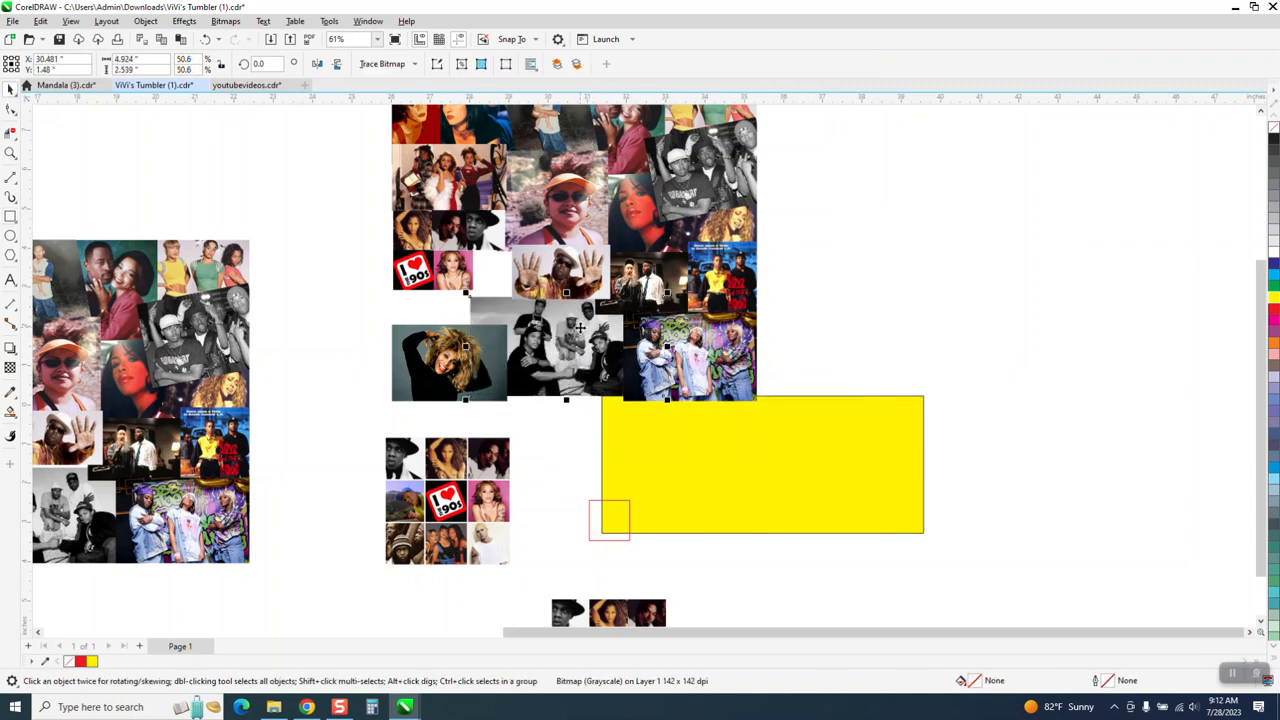
{"action": "scroll", "coordinate": [571, 396], "scroll_direction": "down", "scroll_amount": 2}
{"action": "left_click_drag", "start_coordinate": [757, 451], "coordinate": [894, 517]}
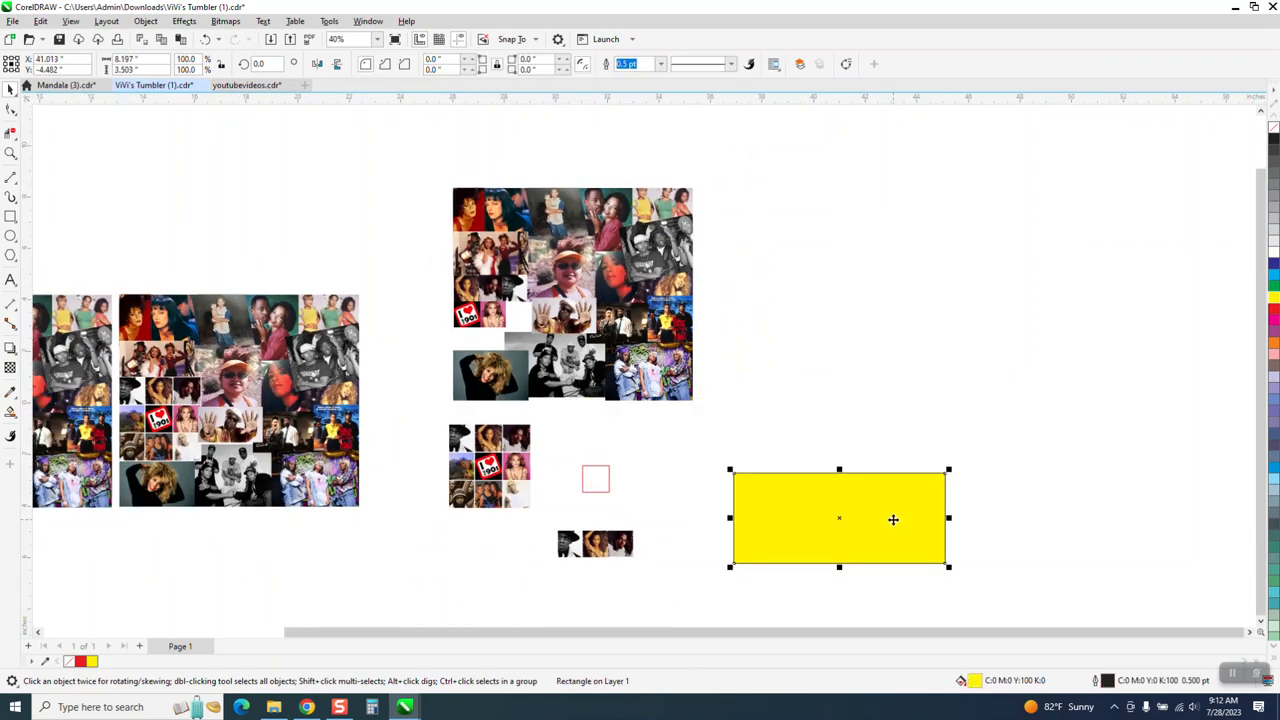
Delete the yellow rectangle from the empty area beside the collage
{"action": "key", "text": "Delete"}
Align the bottom edges of the three photos in the bottom row of the large collage
{"action": "left_click", "coordinate": [11, 152]}
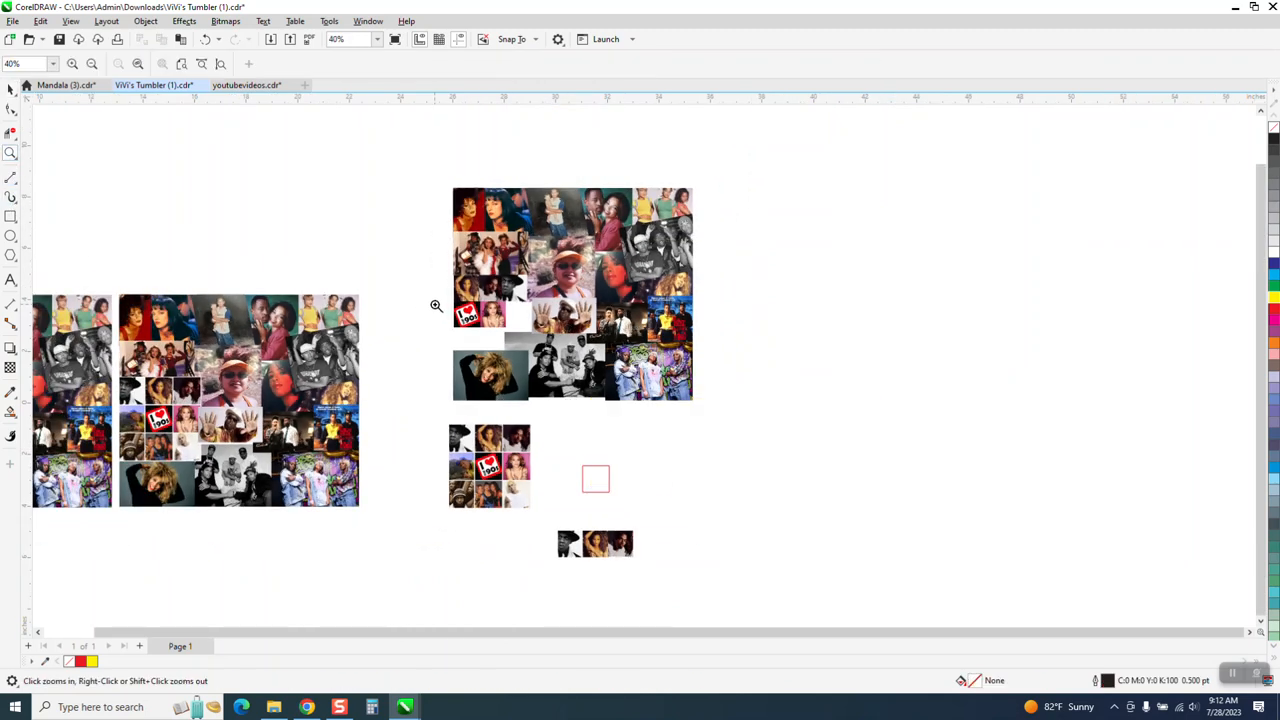
{"action": "left_click_drag", "start_coordinate": [430, 307], "coordinate": [741, 452]}
{"action": "left_click", "coordinate": [11, 88]}
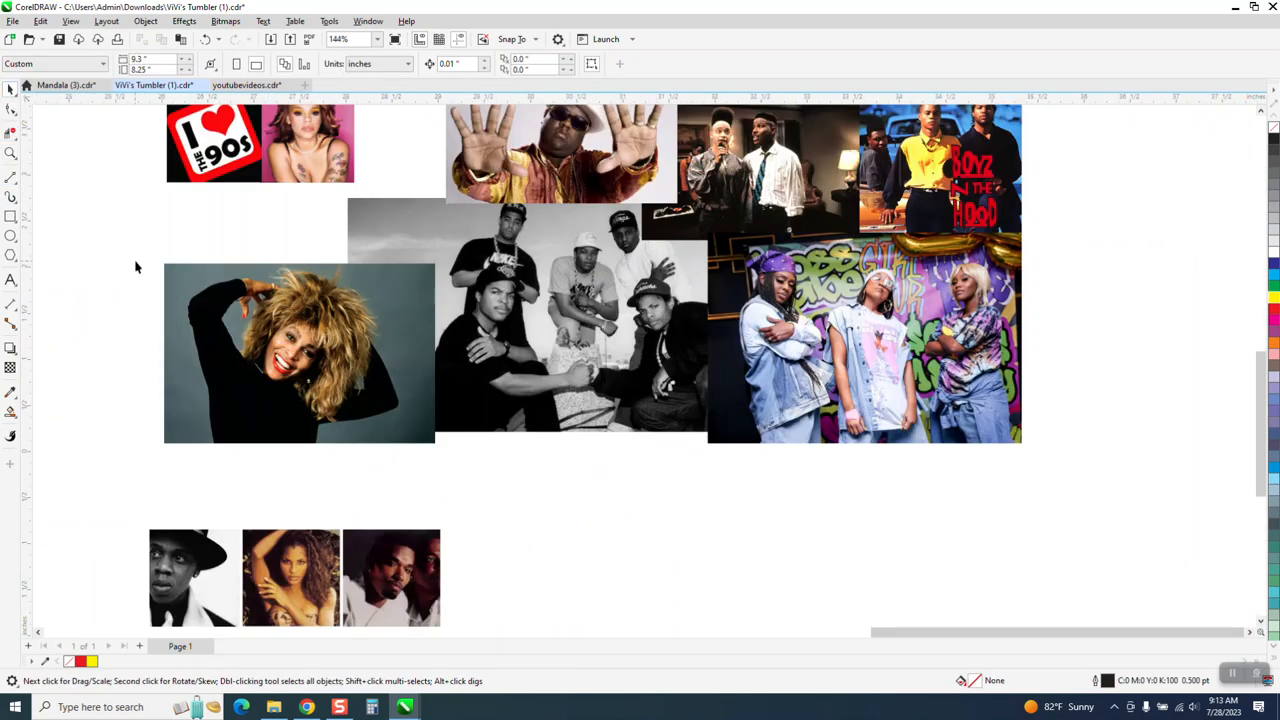
{"action": "left_click_drag", "start_coordinate": [129, 326], "coordinate": [1097, 458]}
{"action": "key", "text": "Up"}
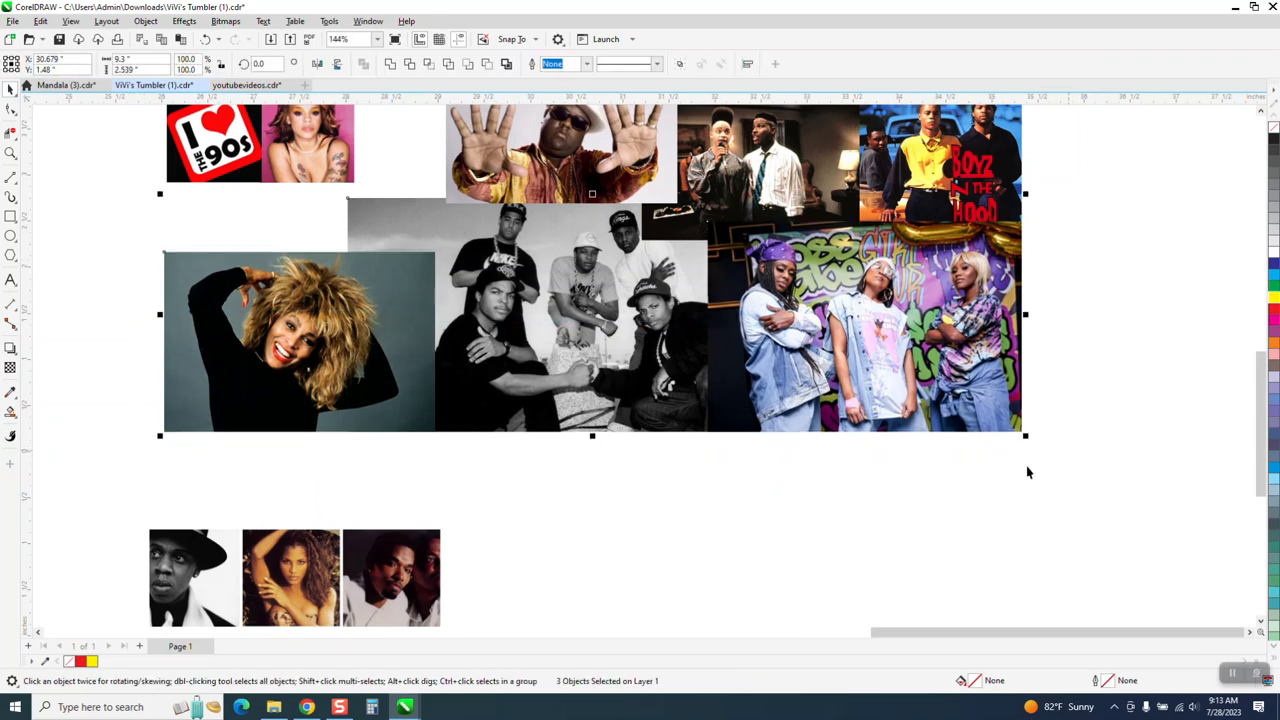
{"action": "scroll", "coordinate": [698, 500], "scroll_direction": "down", "scroll_amount": 1}
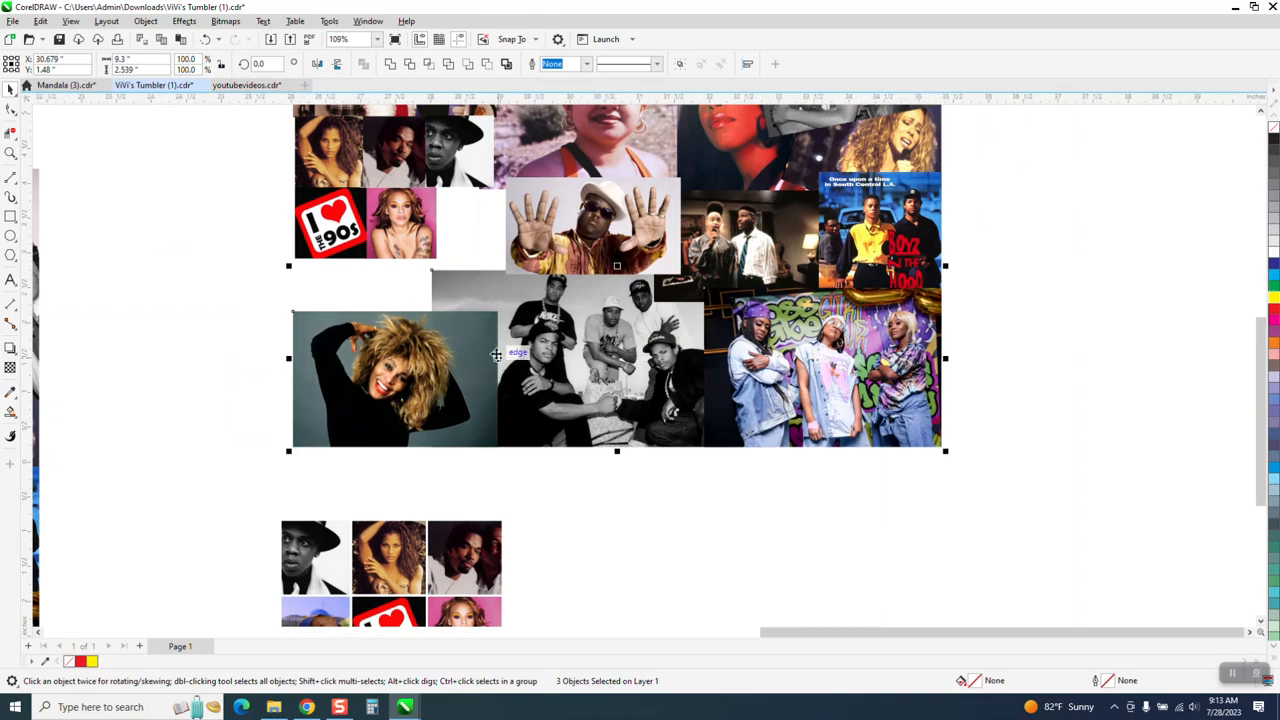
{"action": "scroll", "coordinate": [502, 373], "scroll_direction": "down", "scroll_amount": 1}
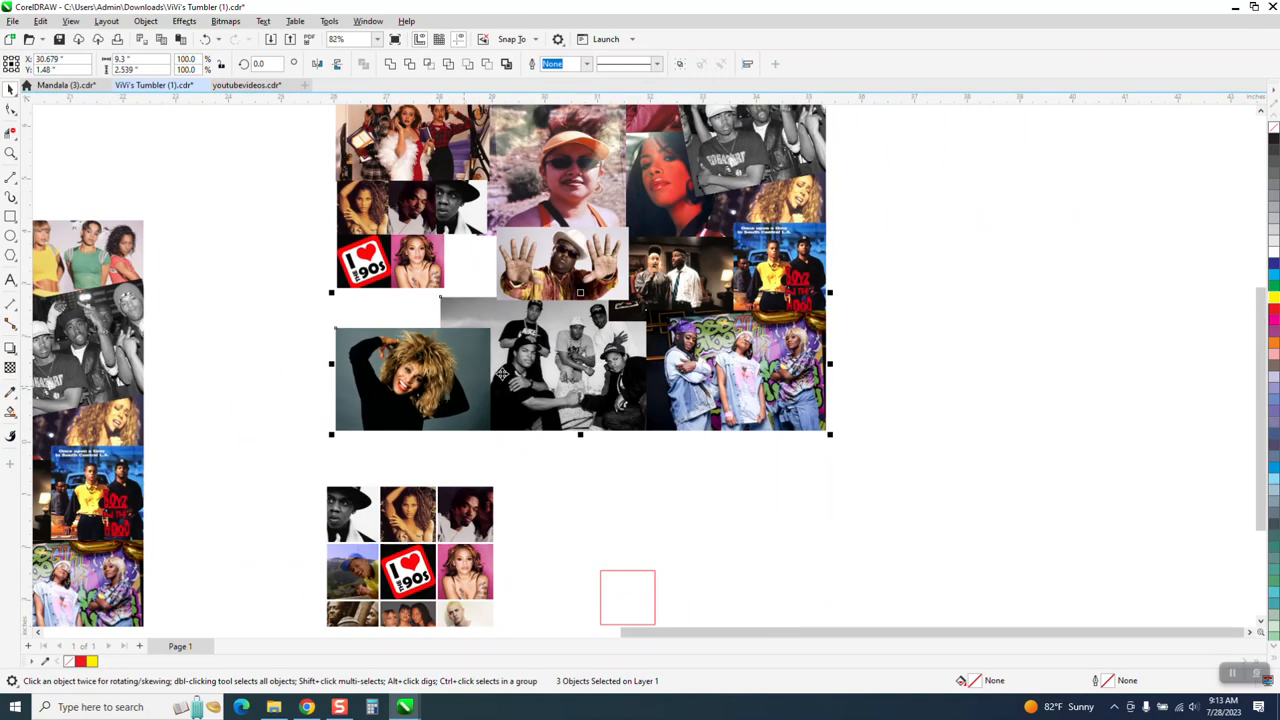
{"action": "scroll", "coordinate": [705, 328], "scroll_direction": "down", "scroll_amount": 2}
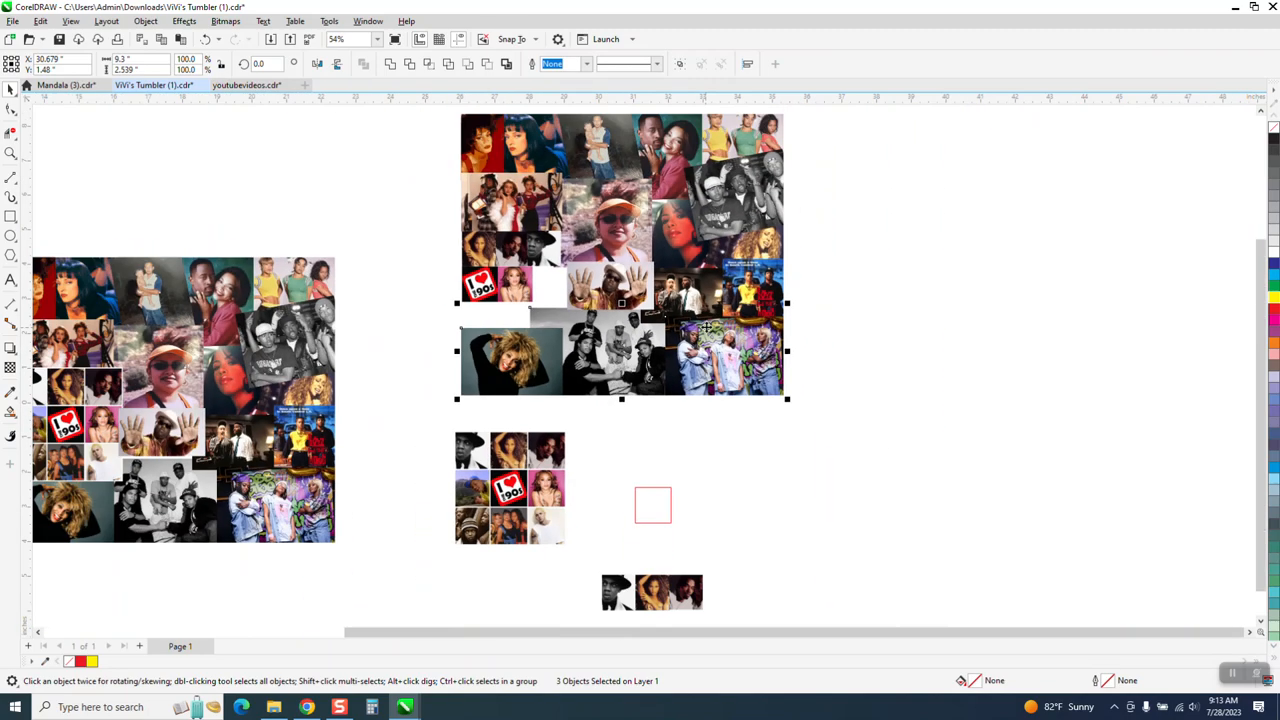